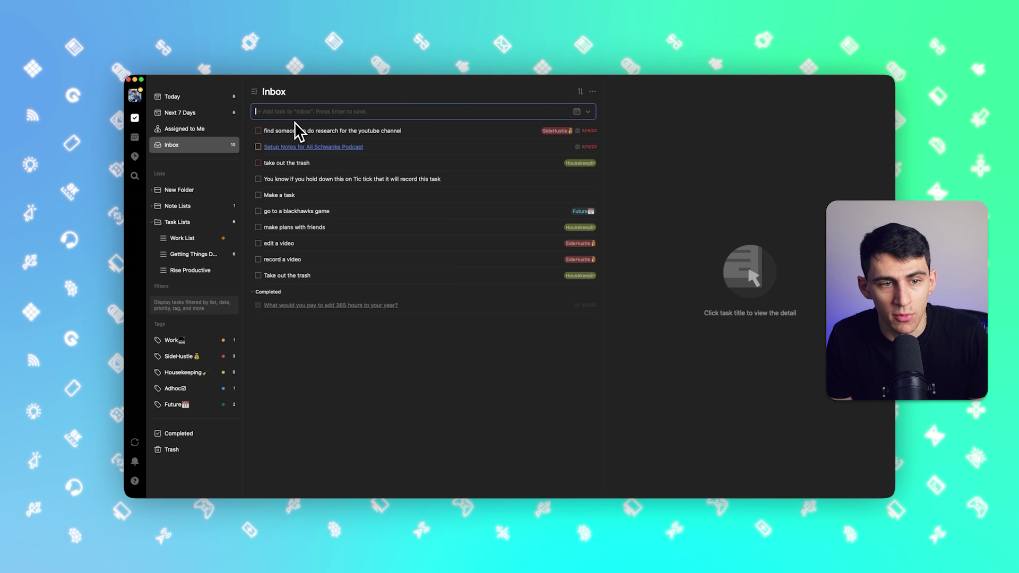
Step: Add the Inbox task 'take out the recycling tomorrow at 5pm #Housekeeping'
type("take ou")
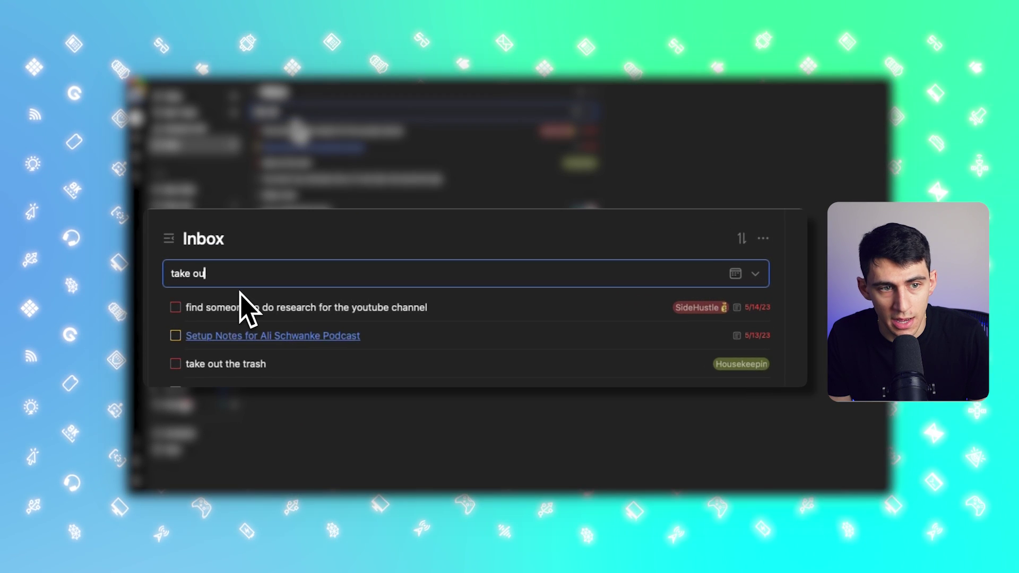
type("t the recycling tomorrow at 5p")
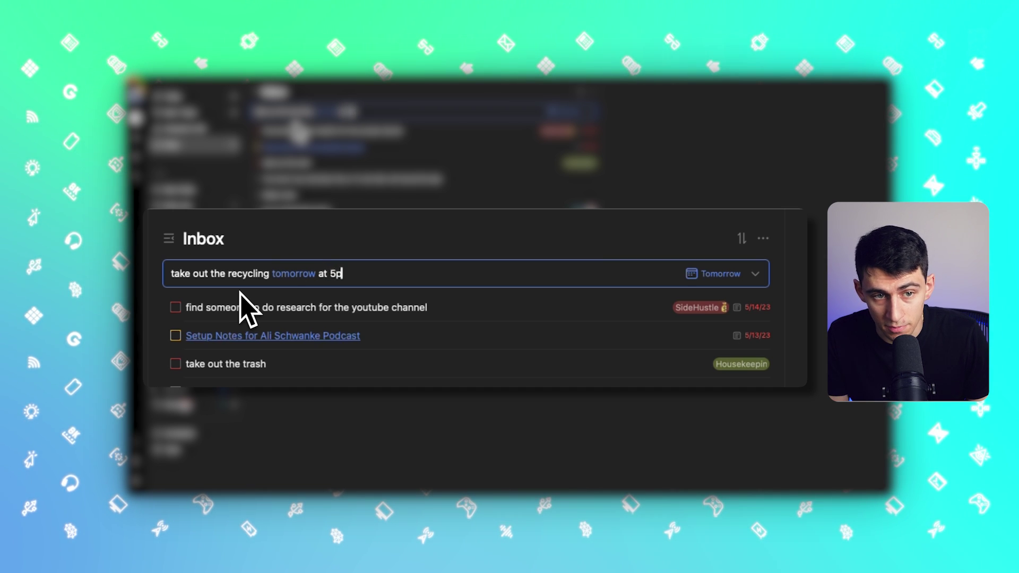
type("m #Housekeeping🧹")
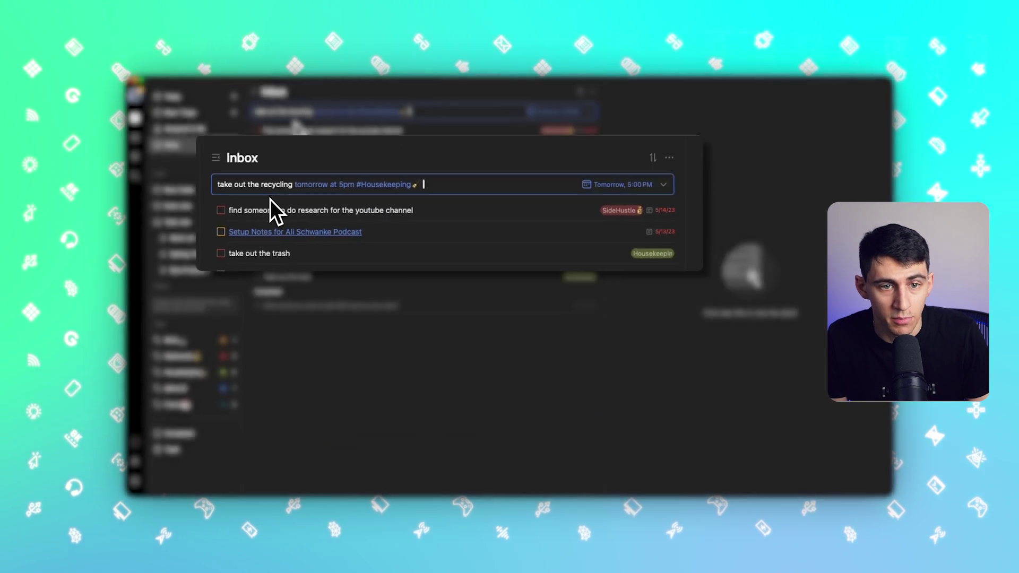
key("Return")
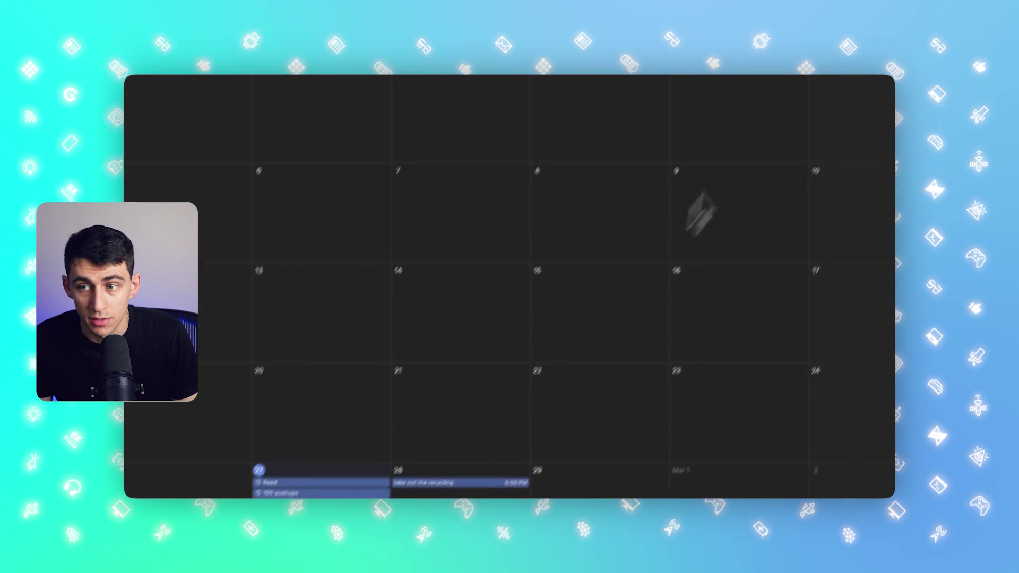
Step: Switch the calendar to a two-day Multi-Day view
left_click(750, 105)
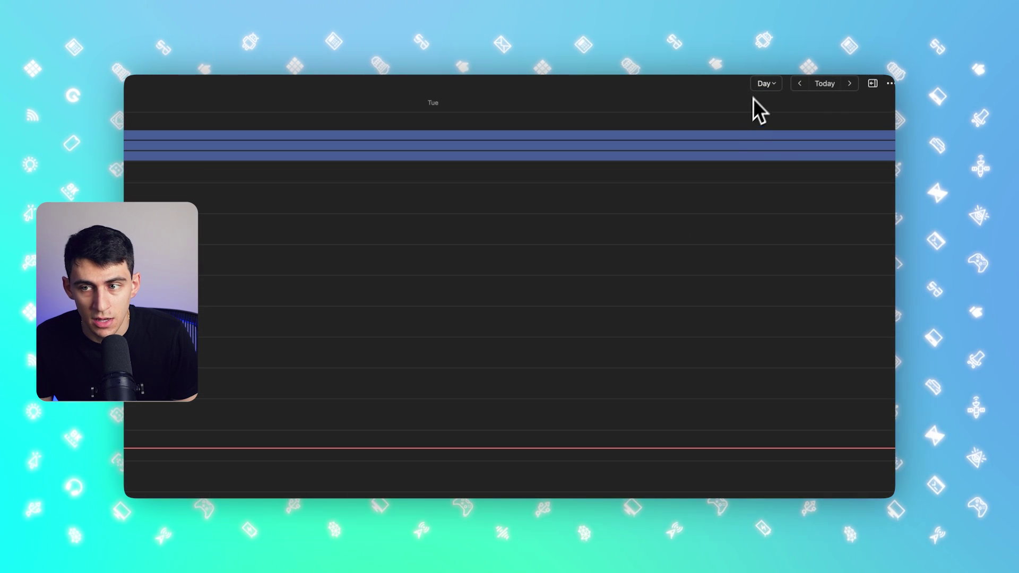
left_click(760, 87)
left_click(739, 120)
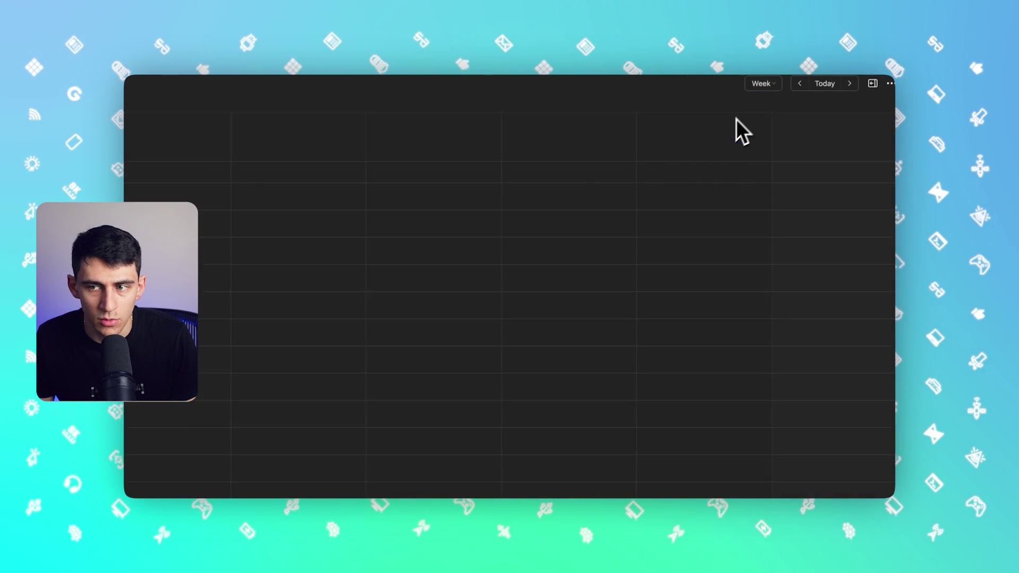
left_click(767, 86)
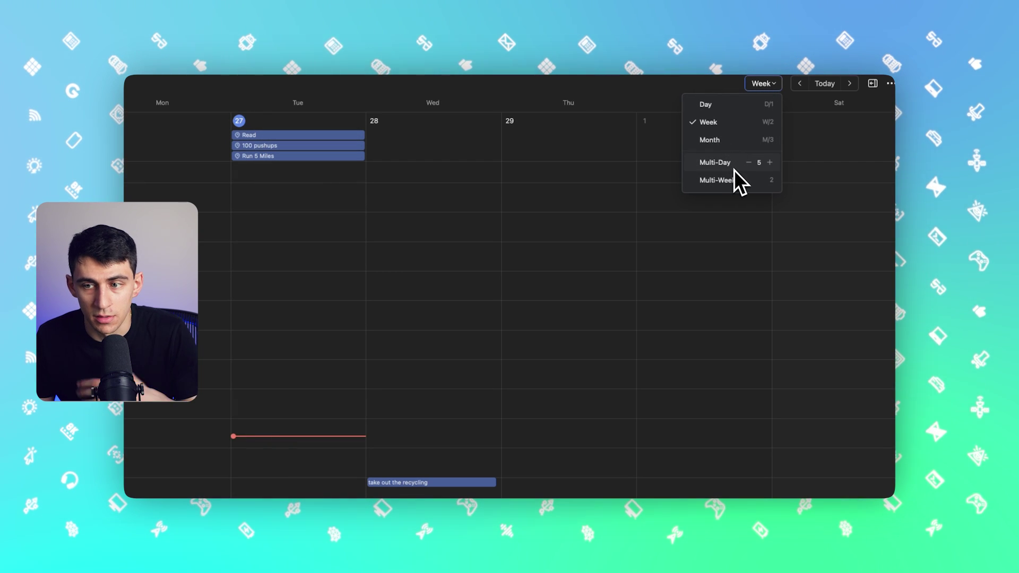
left_click(750, 163)
left_click(750, 163)
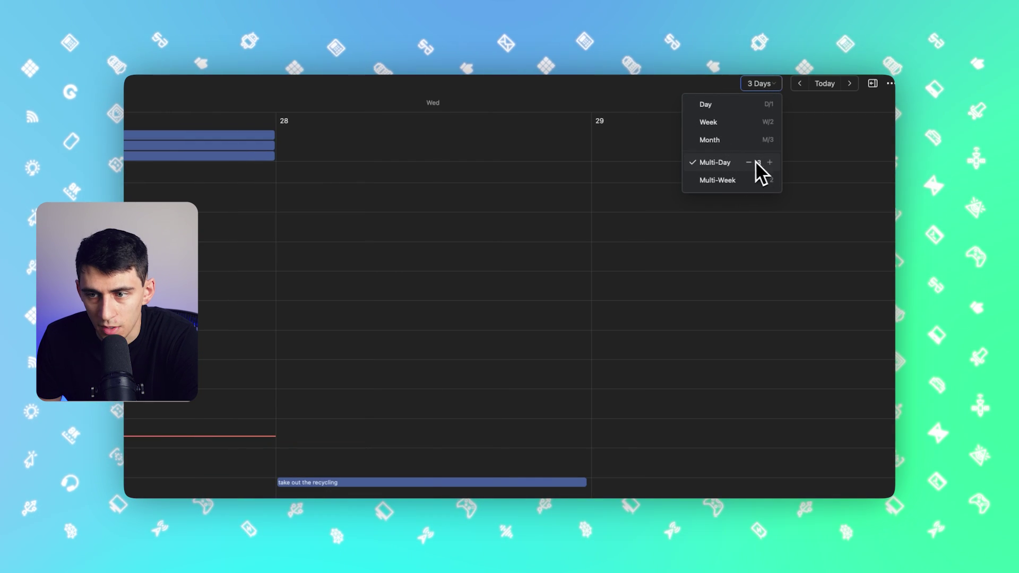
left_click(752, 165)
left_click(555, 338)
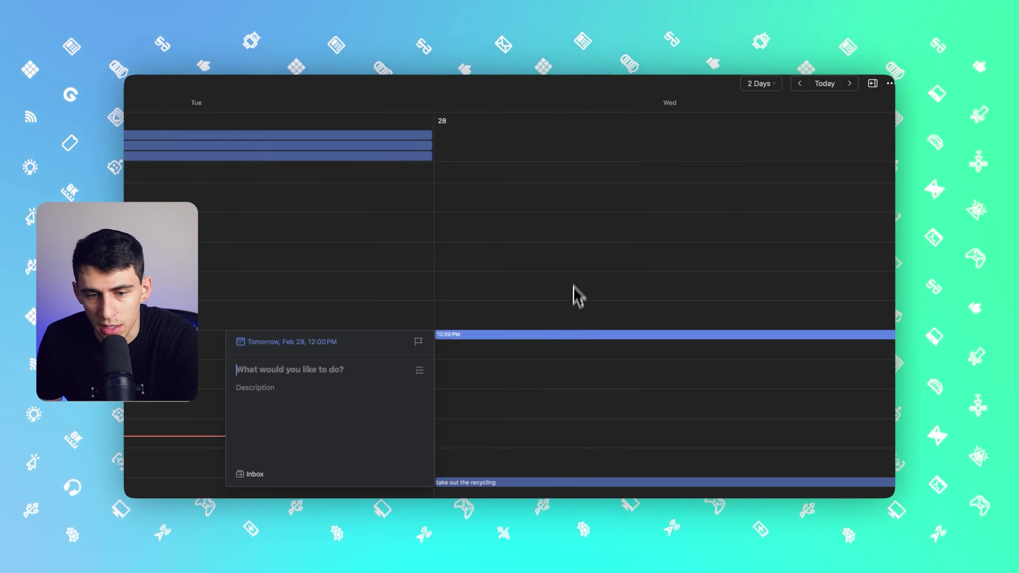
Step: Give the recycling task a 5:00 PM time block, set to end at 6:30 PM, then resized to 5:45 PM
scroll(603, 413, "down", 3)
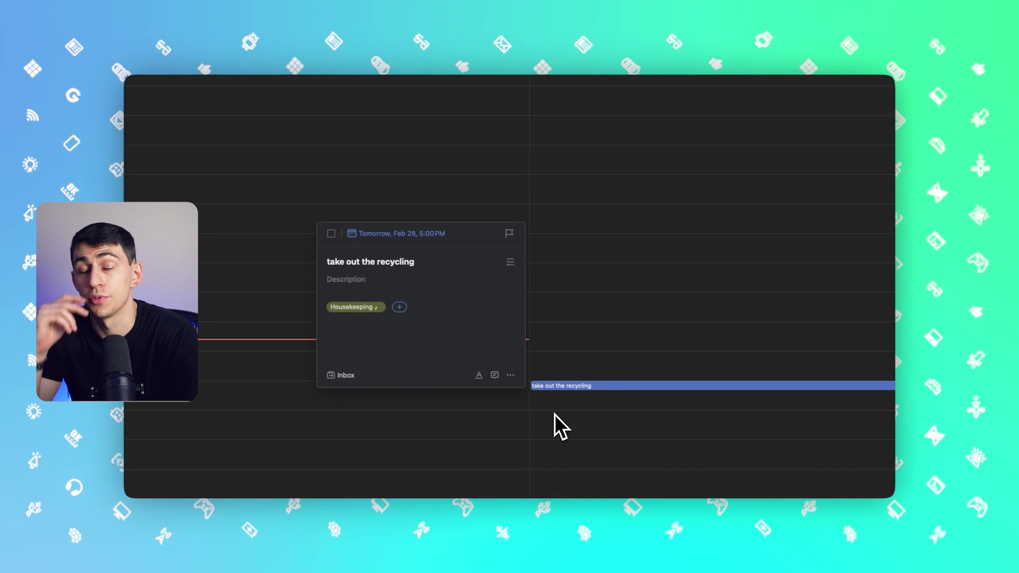
left_click(402, 234)
left_click(460, 305)
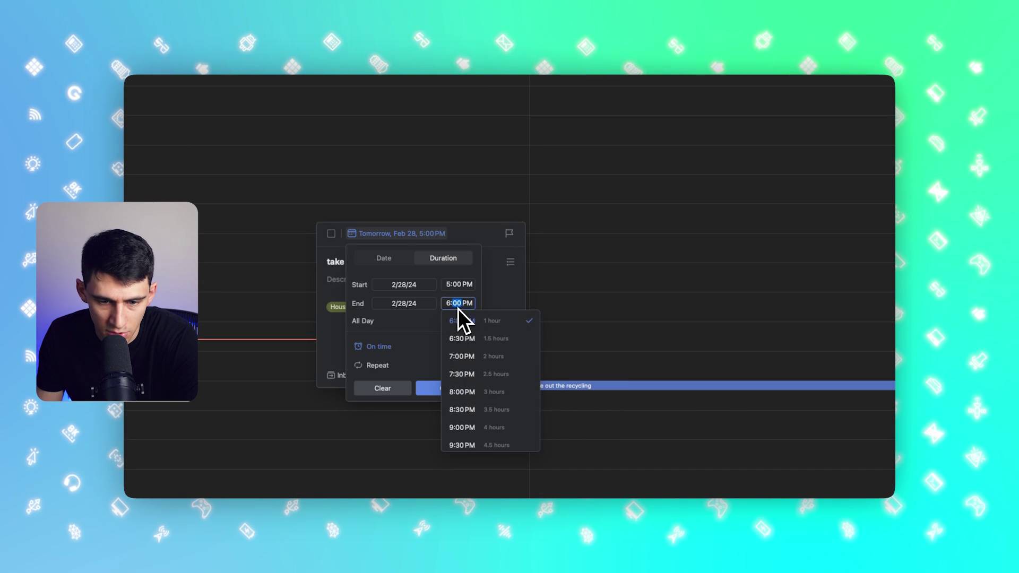
left_click(470, 340)
left_click(459, 395)
left_click_drag(599, 423, 586, 398)
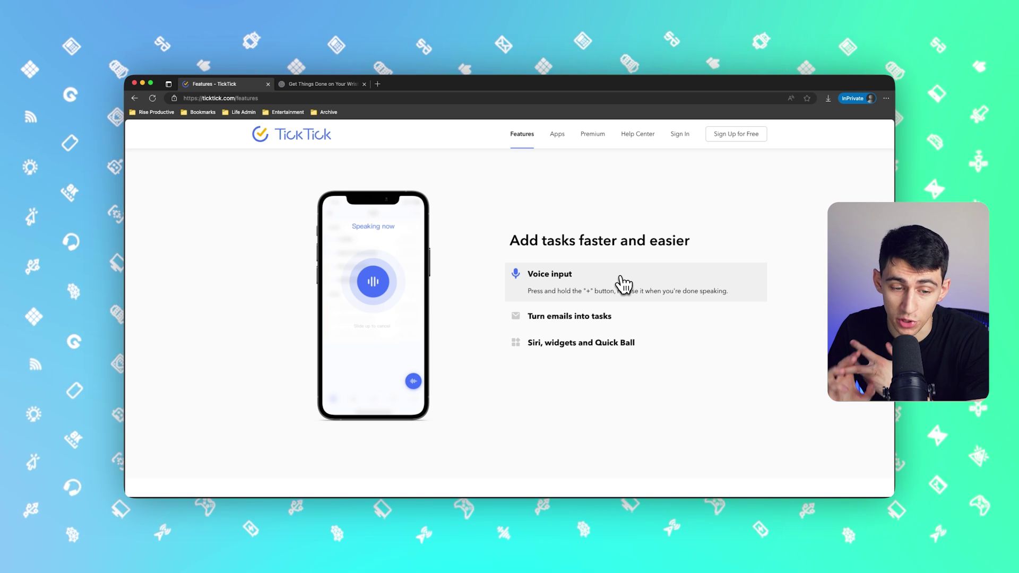
mouse_move(544, 486)
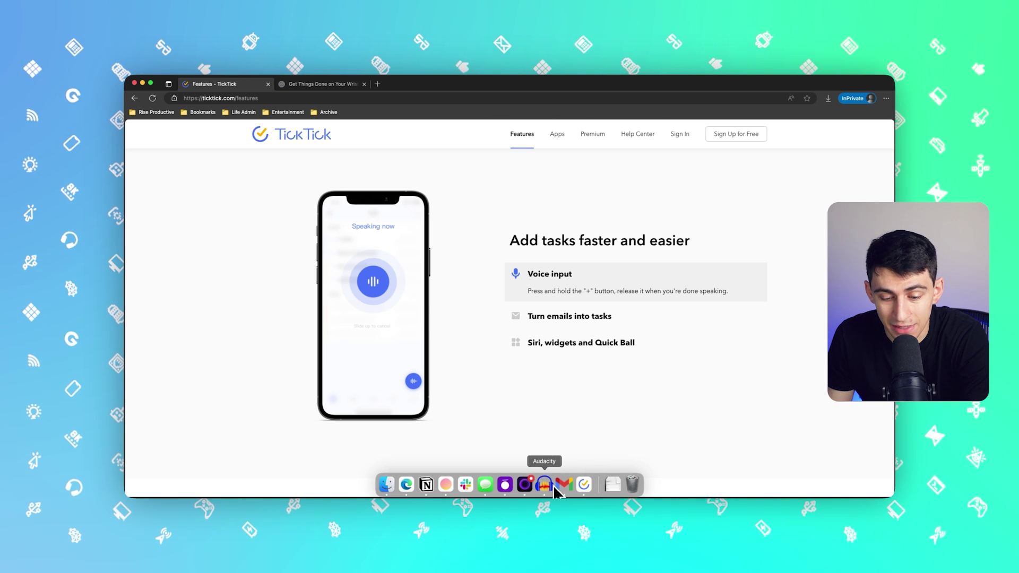
Step: Bring TickTick back to the front and switch from the calendar to the Next 7 Days task list
left_click(583, 484)
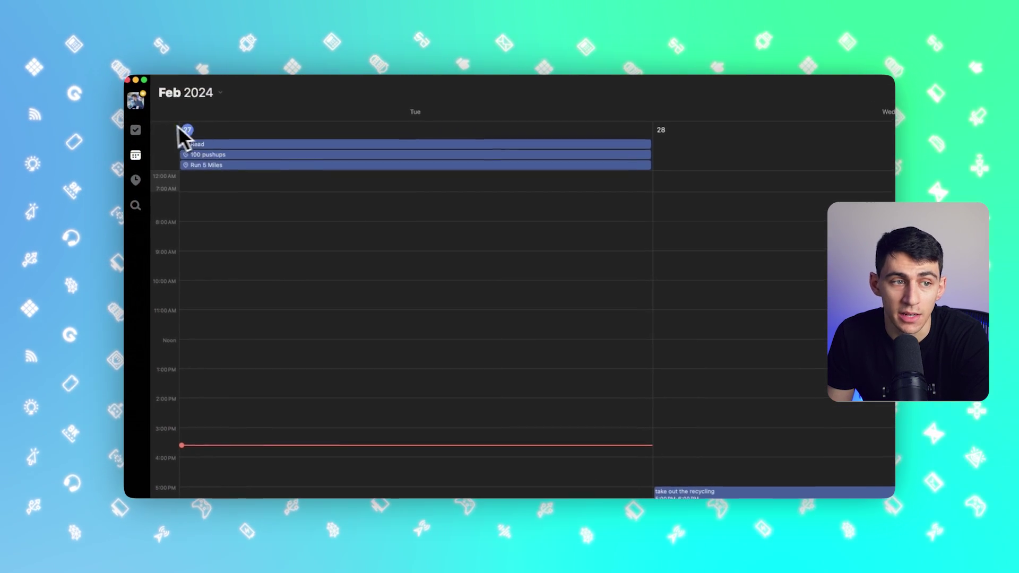
left_click(135, 130)
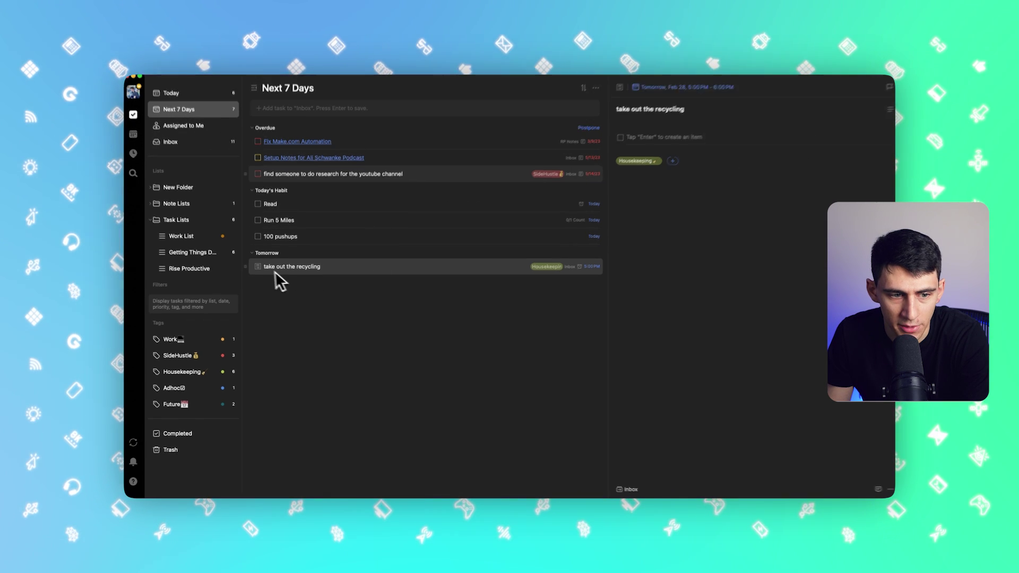
left_click(258, 268)
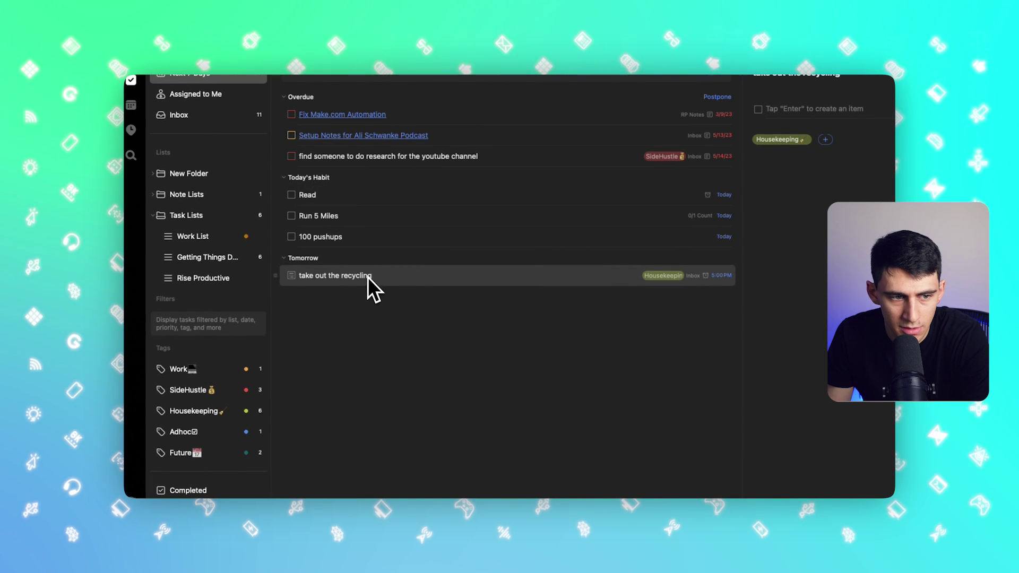
mouse_move(207, 152)
left_click(259, 153)
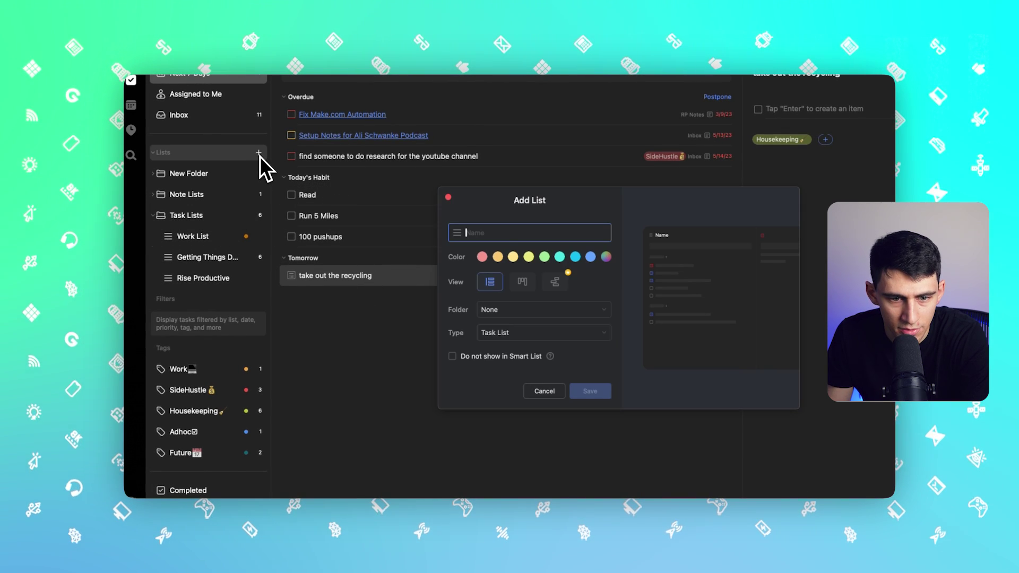
left_click(538, 389)
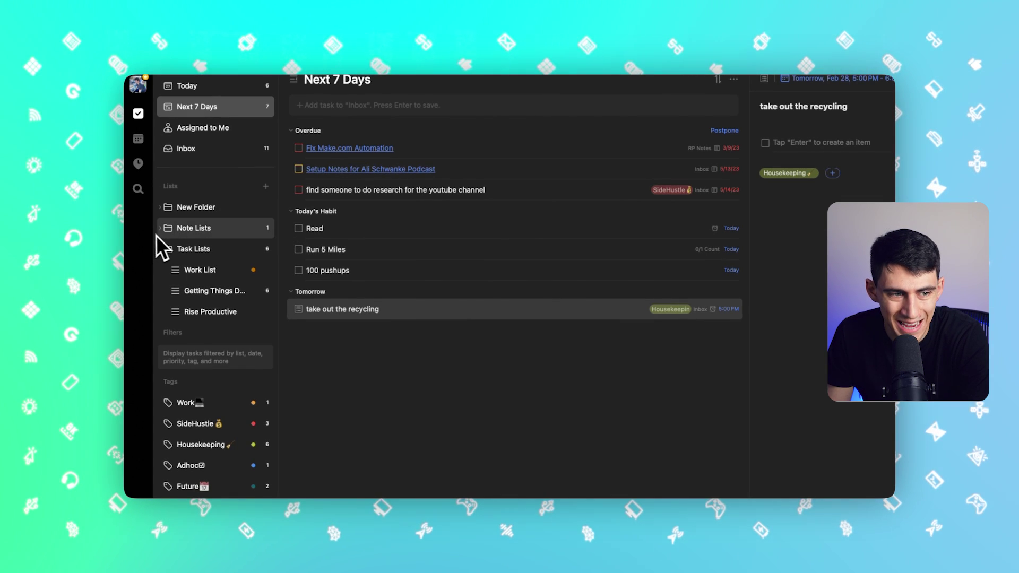
Step: Add the note 'What do I think about TickTick?' in the Work Notes list
left_click(162, 229)
left_click(202, 250)
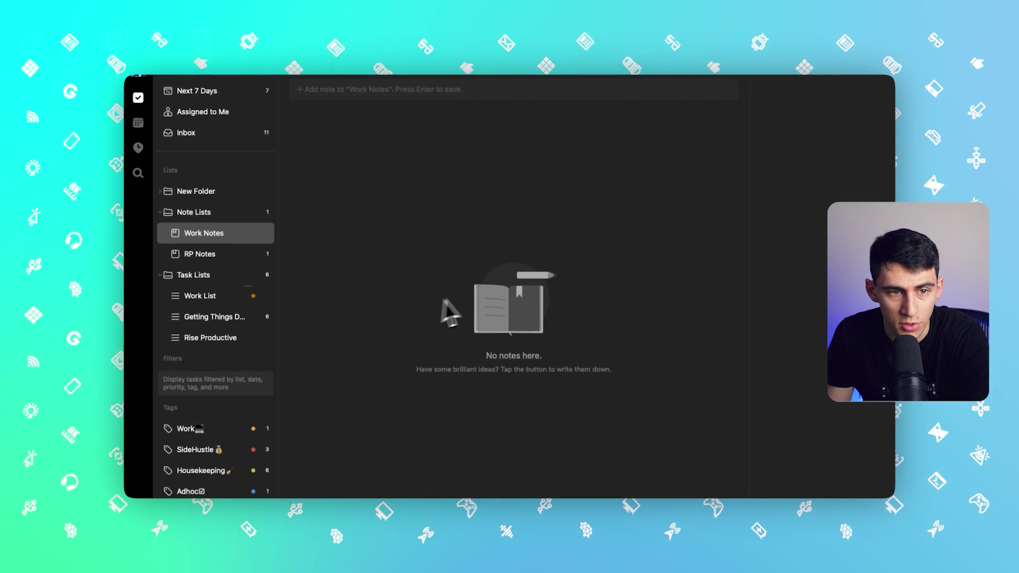
left_click(306, 110)
type("What do I think about T")
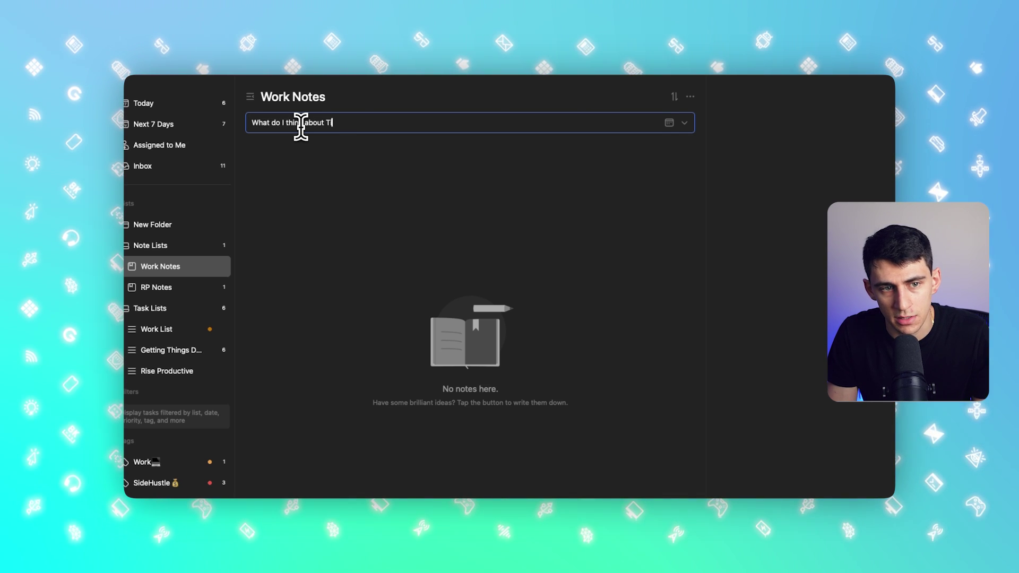
type("ickTick?")
key("Return")
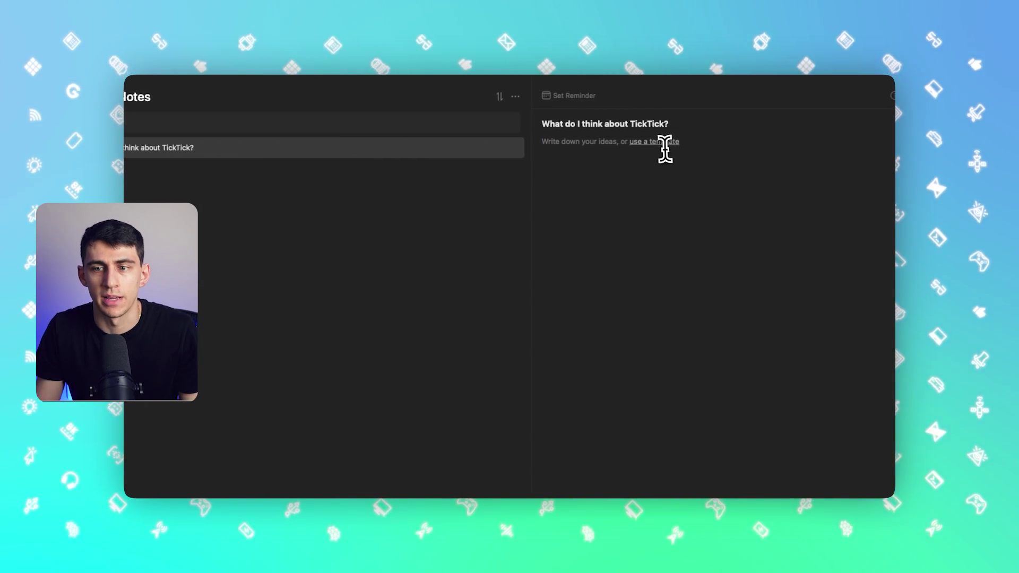
Step: Try the Reading Note and Weekly Review templates, deleting each so the body stays empty
left_click(658, 143)
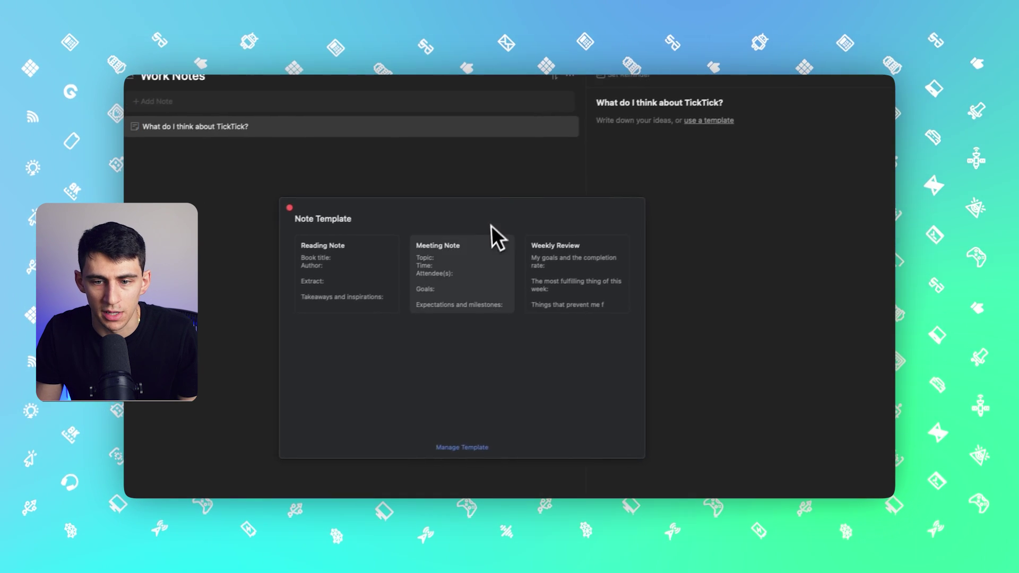
left_click(379, 268)
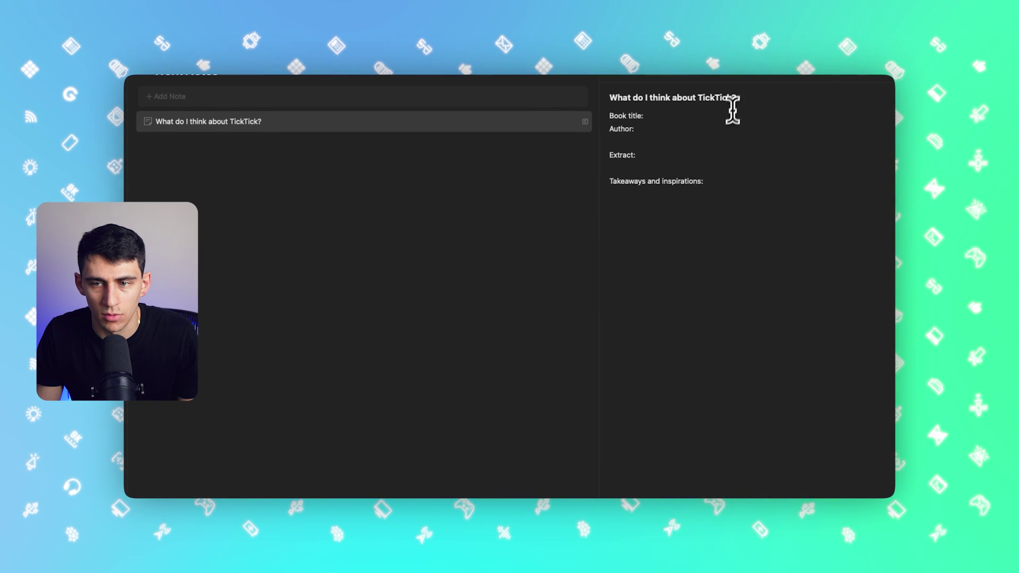
left_click_drag(735, 181, 639, 139)
key("BackSpace")
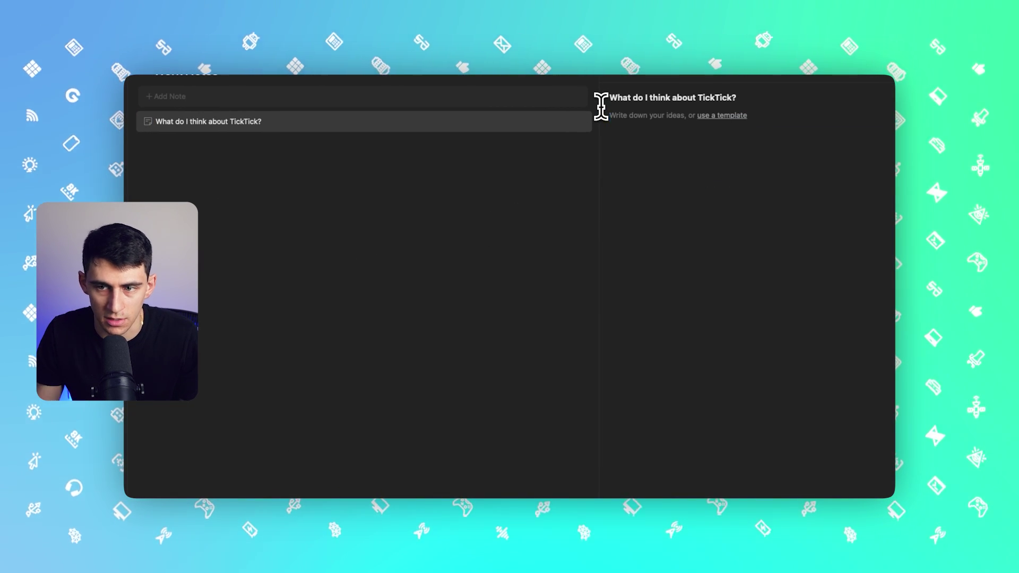
left_click(720, 115)
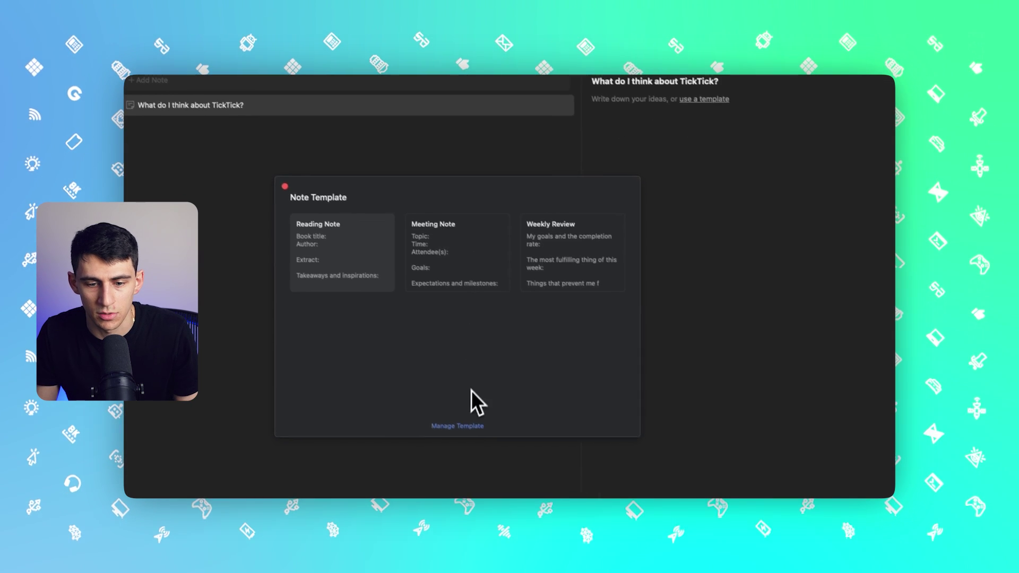
left_click(541, 264)
key("super+a")
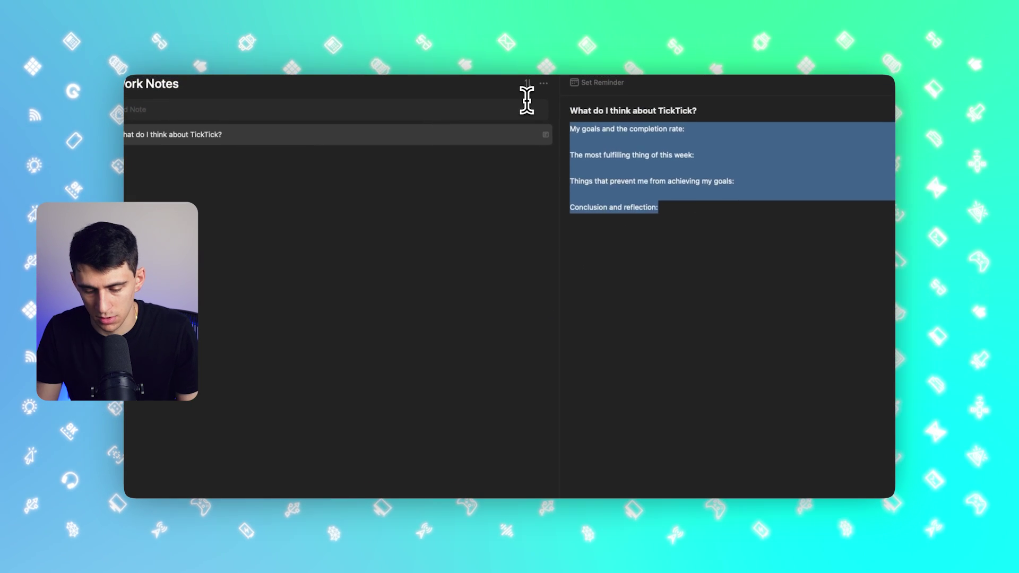
key("BackSpace")
Step: Open the template management settings and use the note's convert-to-task option
left_click(682, 131)
left_click(432, 455)
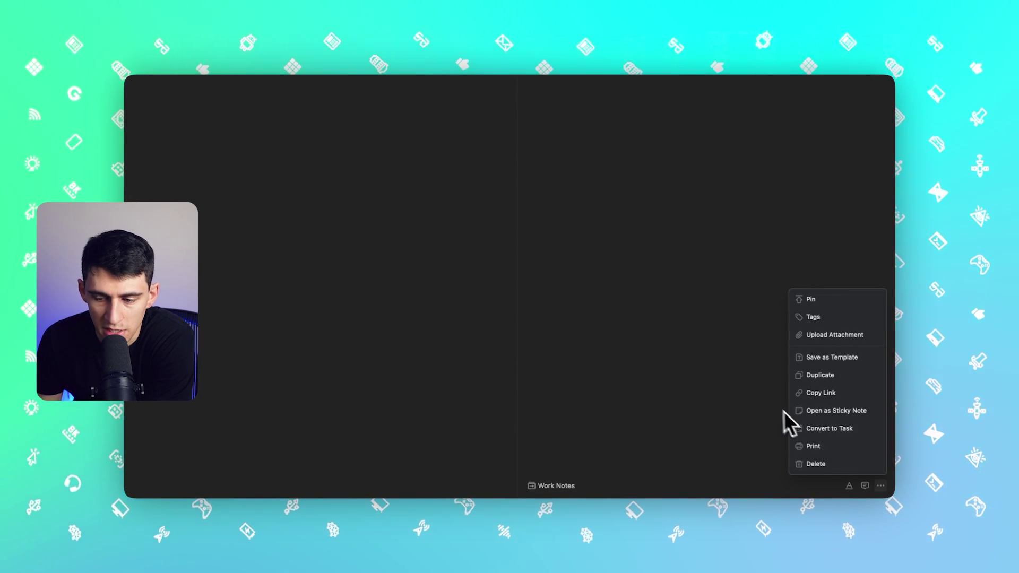
left_click(821, 431)
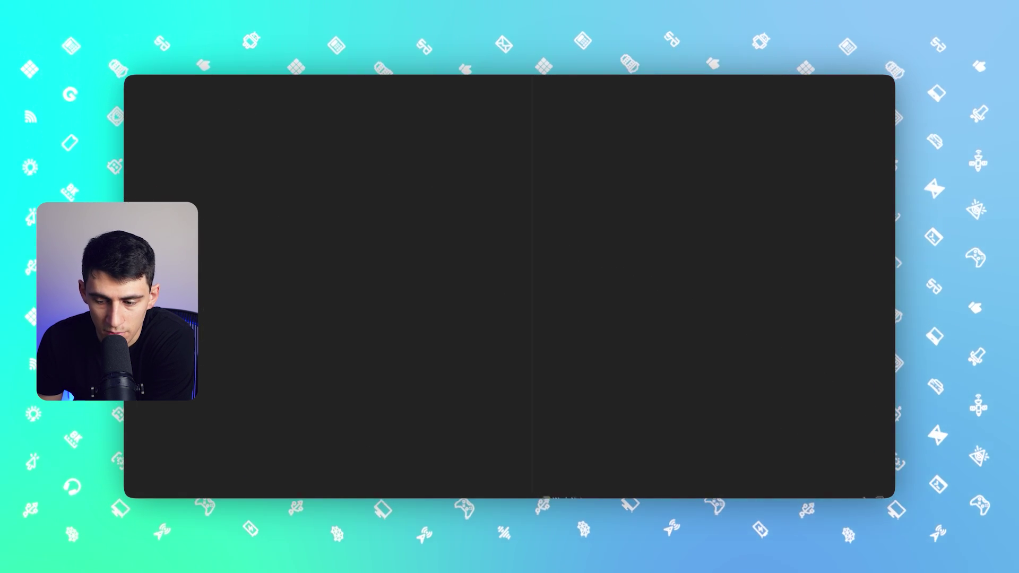
left_click(830, 434)
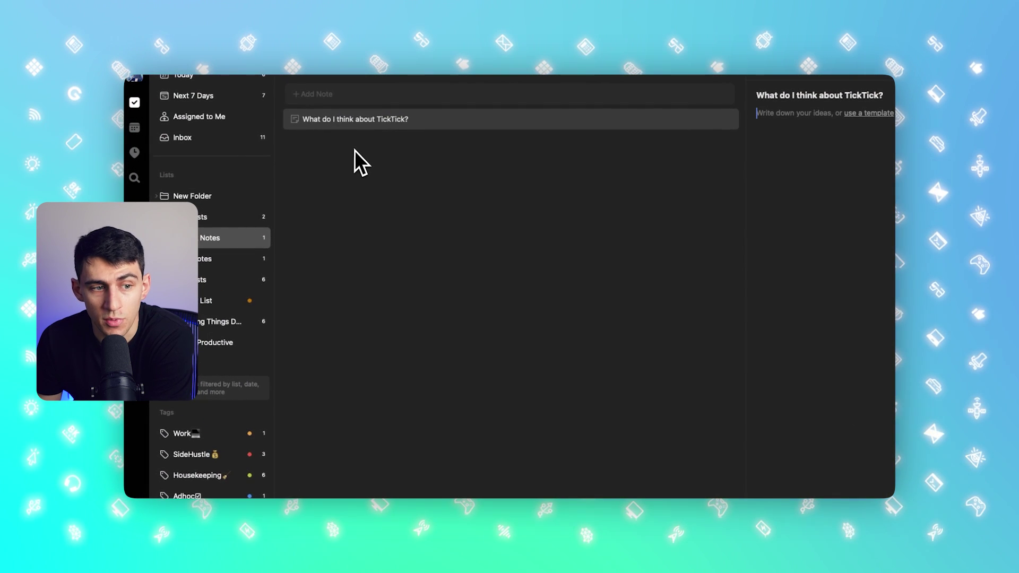
Step: Open the habit tracker listing Run 5 Miles, Read and 100 pushups
left_click(135, 159)
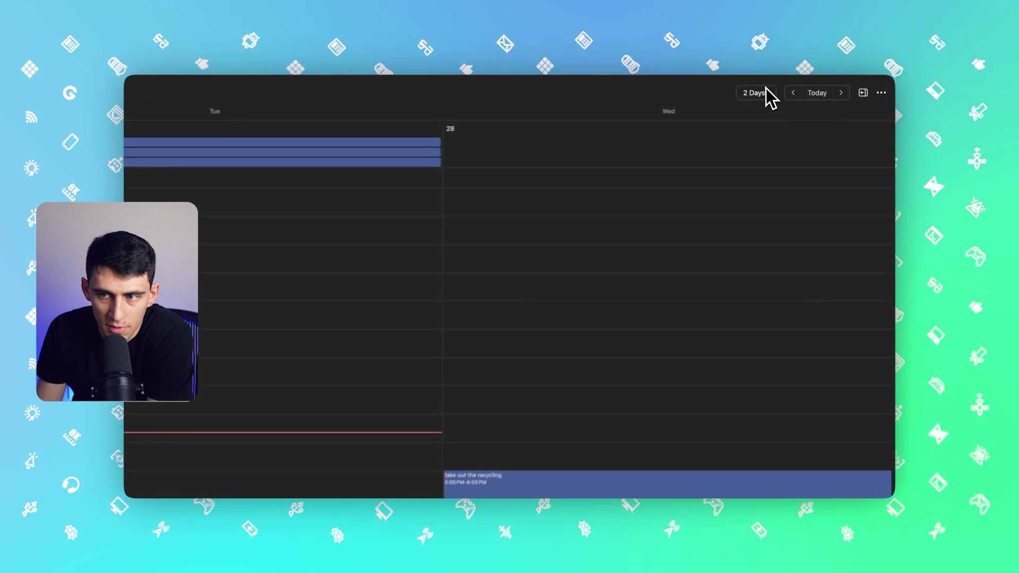
Step: Open the calendar view options on the way to Gmail's 'You earned a commission!' email
left_click(764, 90)
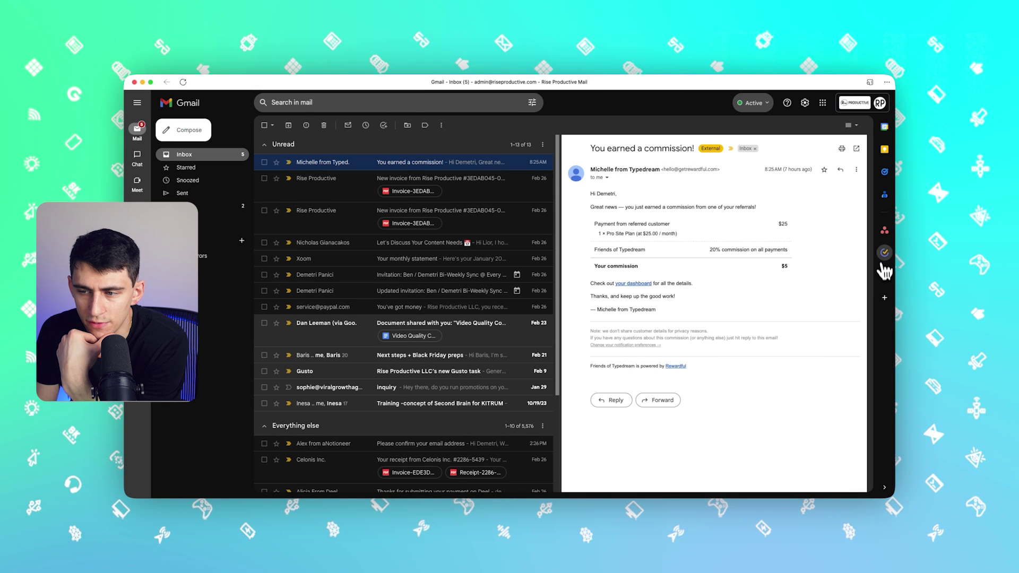
Step: Find the TickTick add-on via a Marketplace search for 'ticktick', sign in and allow access
left_click(883, 259)
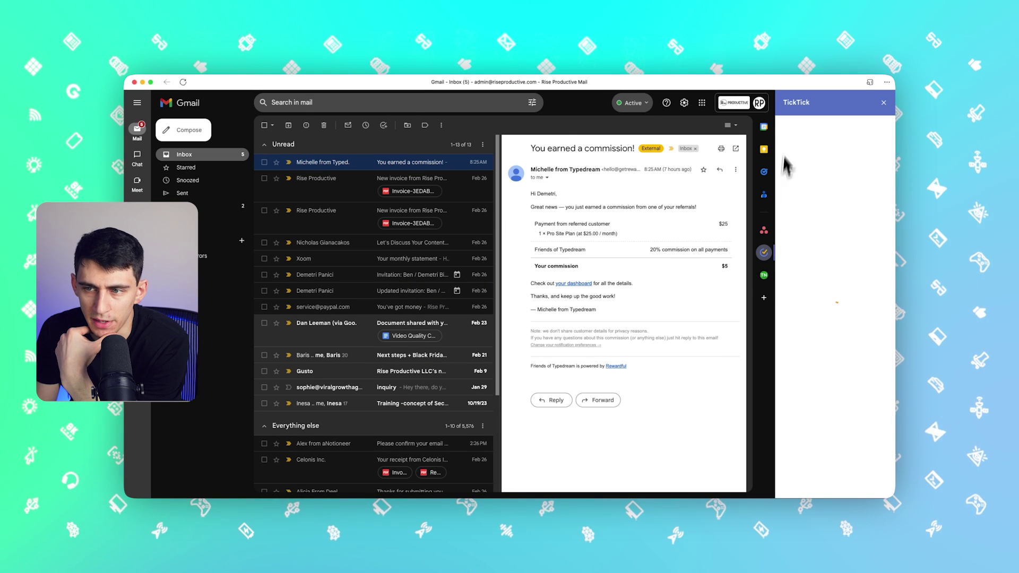
left_click(764, 299)
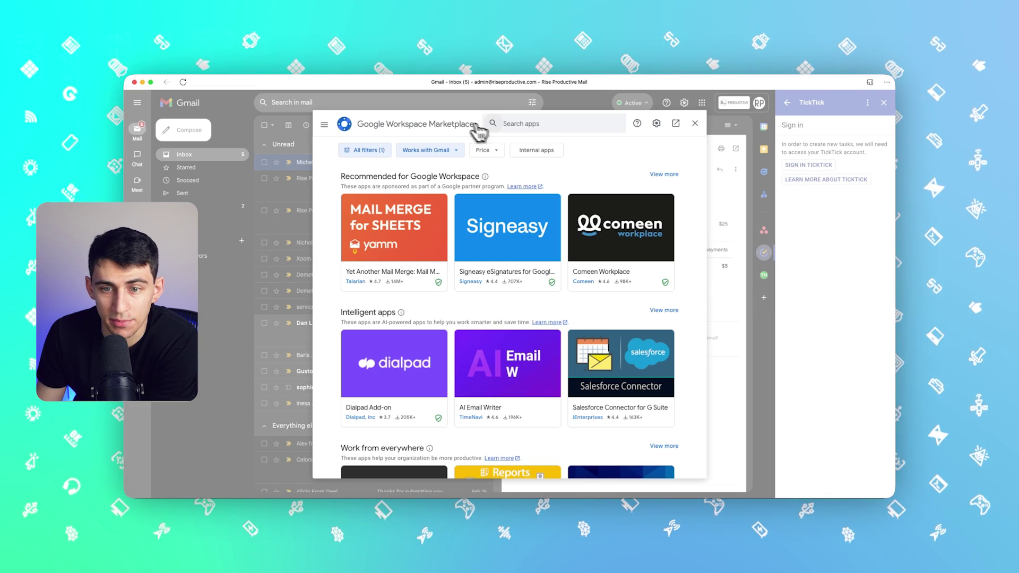
left_click(503, 123)
type("ticktick")
key("Return")
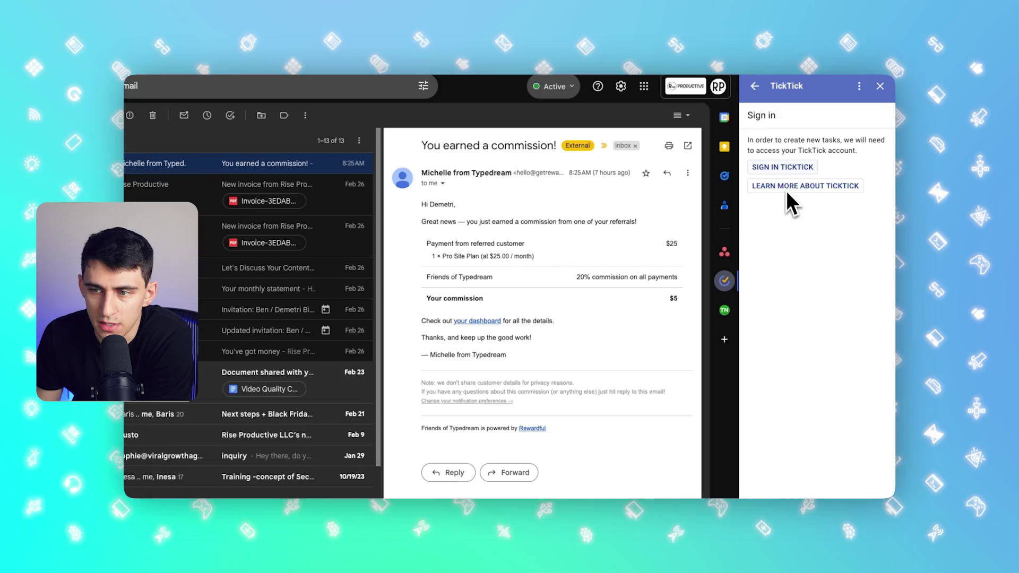
left_click(787, 165)
left_click(551, 460)
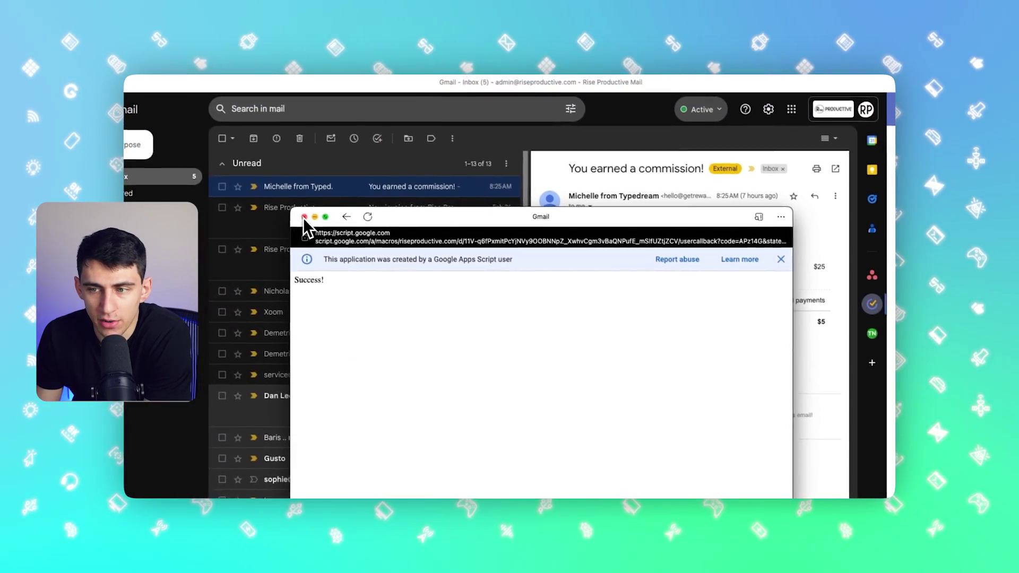
left_click(273, 156)
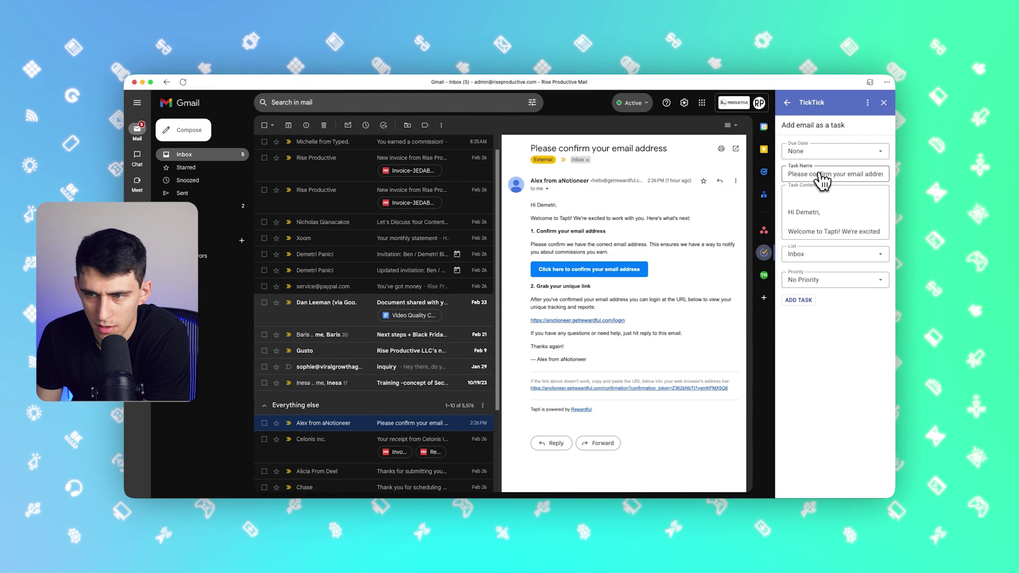
Step: Add the confirmation email as a TickTick task due Today in Inbox with Medium Priority
left_click(794, 153)
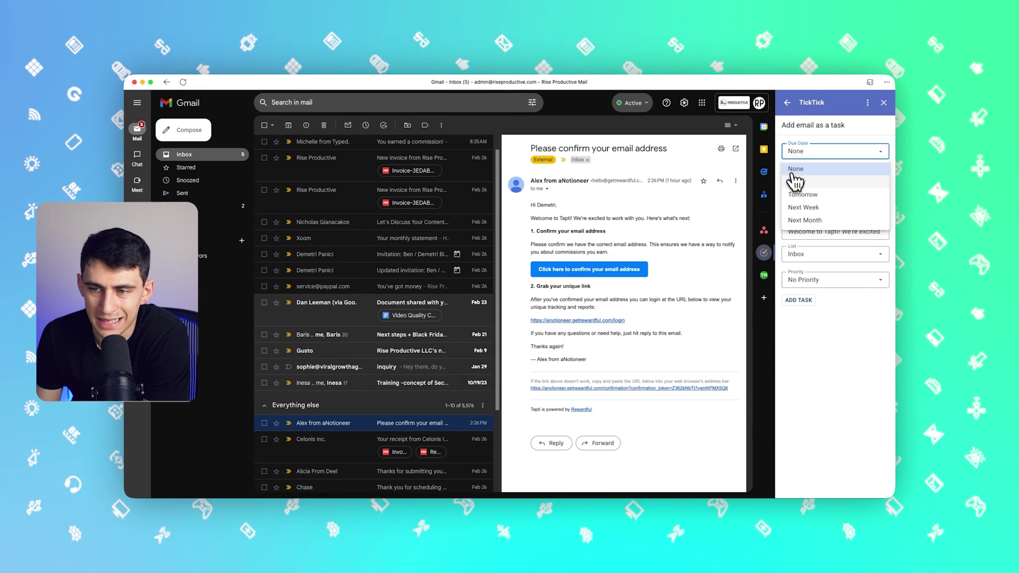
left_click(796, 181)
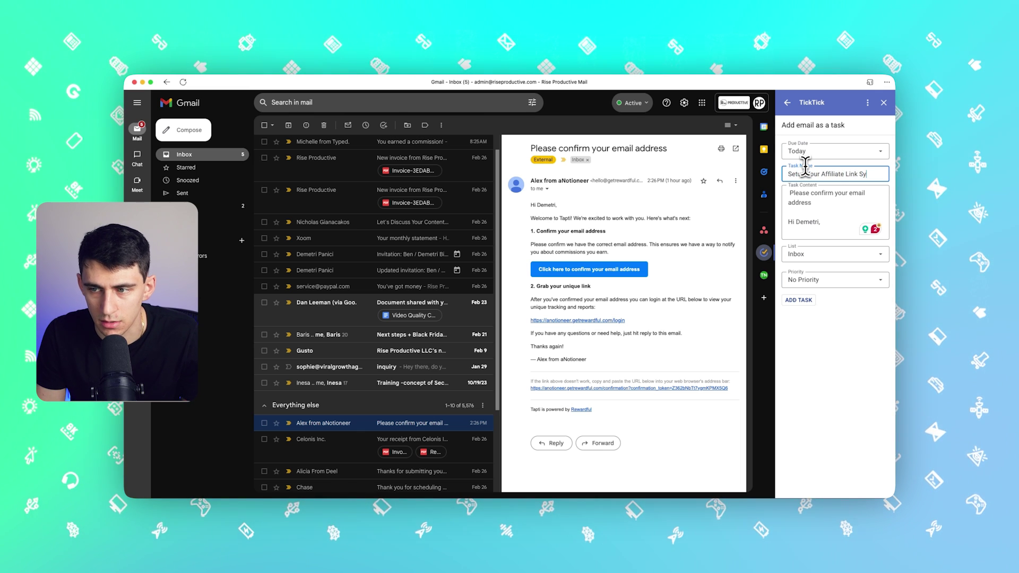
left_click(803, 253)
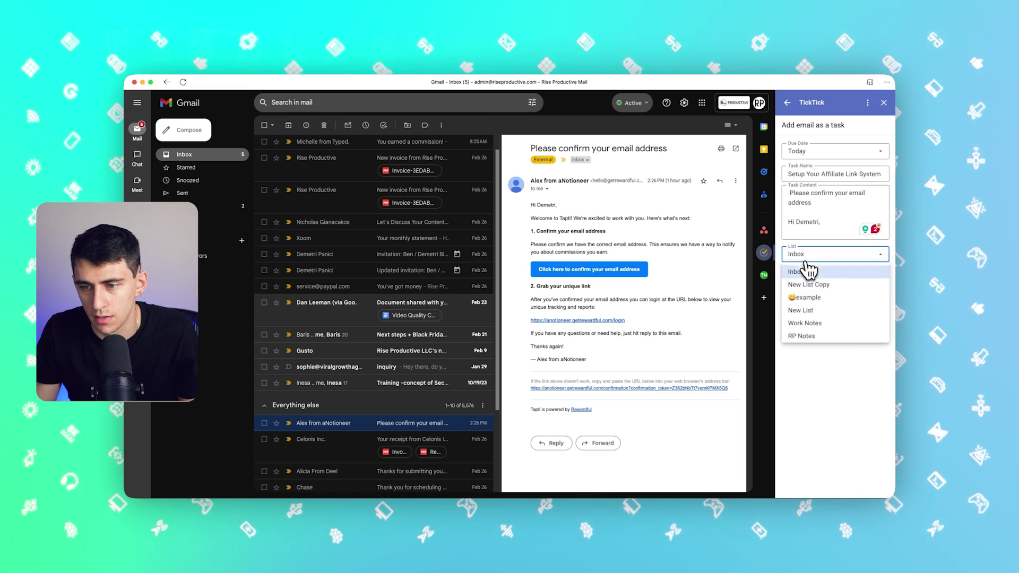
key("Escape")
left_click(817, 279)
left_click(810, 323)
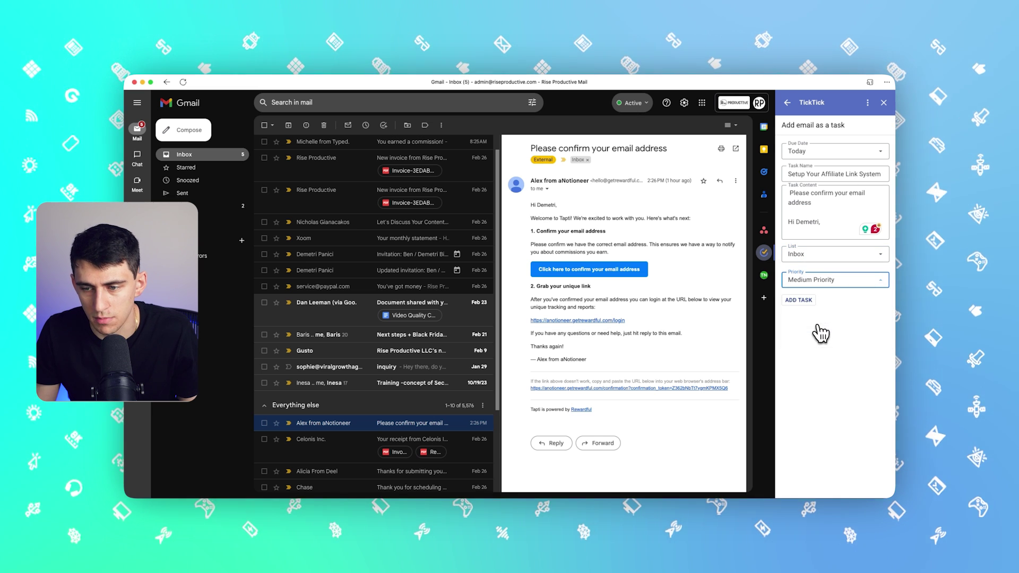
left_click(798, 300)
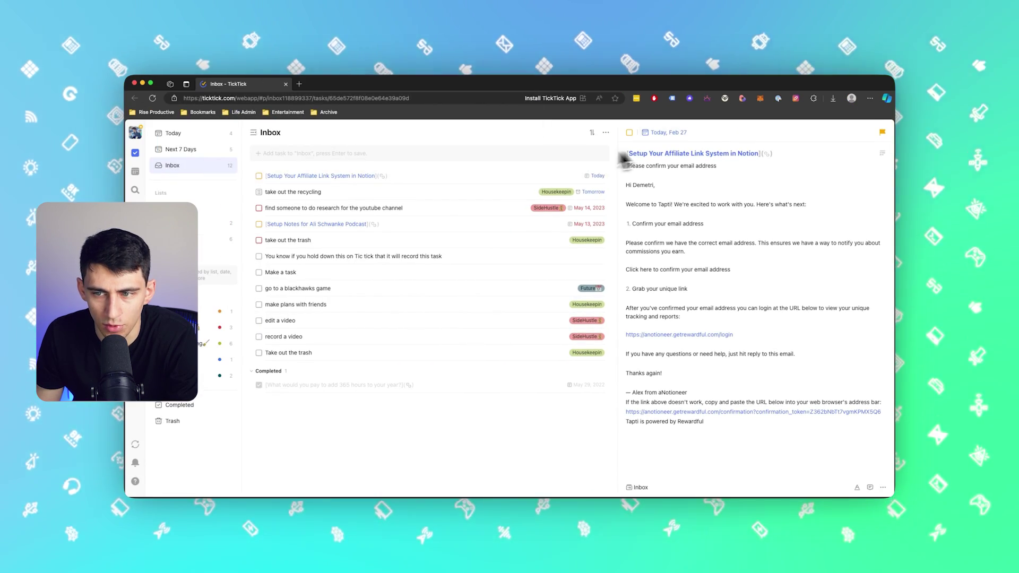
Step: View the original email from the task's link, then open the desktop app's Inbox list
left_click(708, 157)
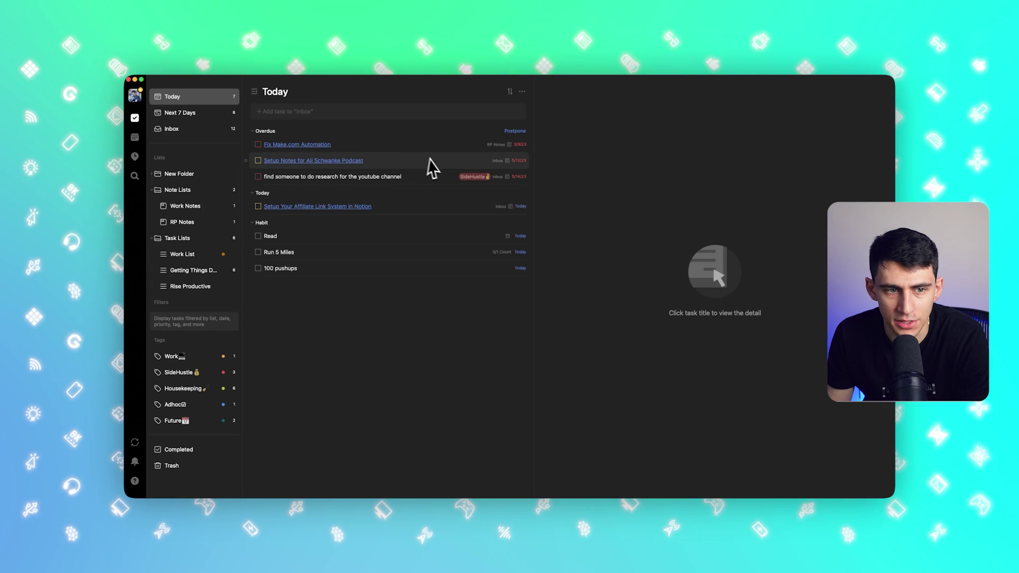
left_click(196, 128)
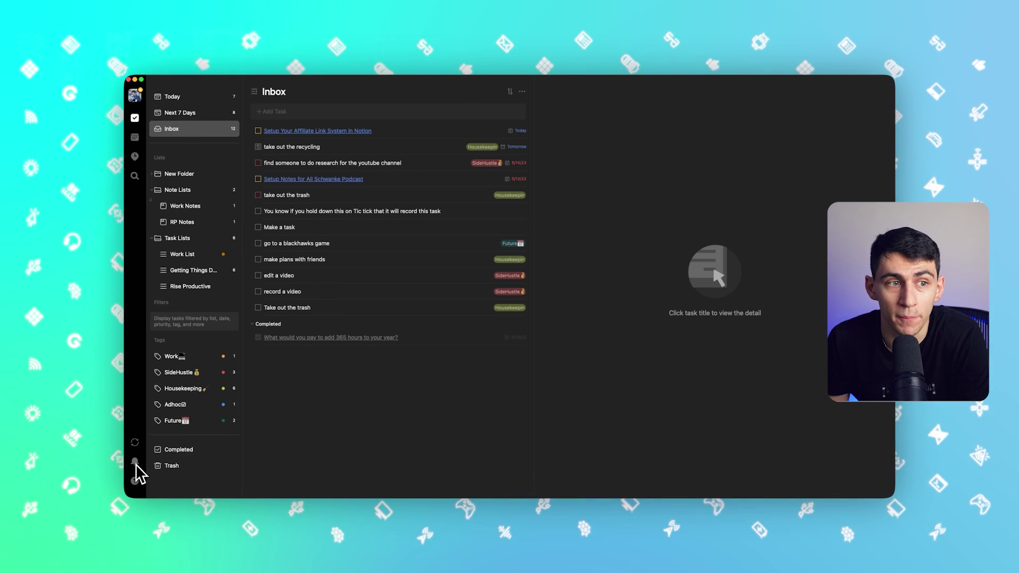
Step: Turn on Enable Pomo Timer and Sync Across Devices in Focus settings, then show the Pomo view
left_click(135, 95)
left_click(173, 101)
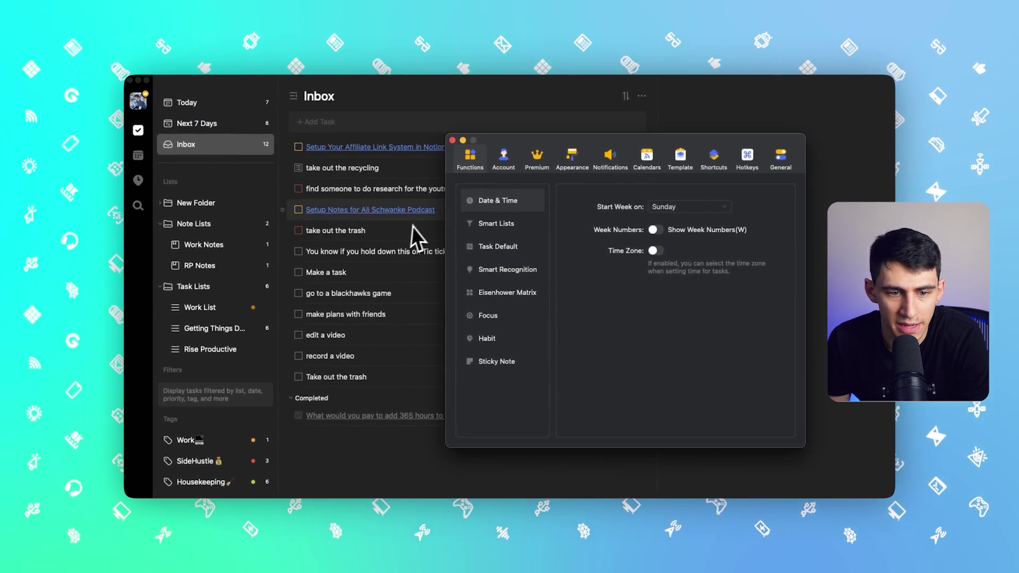
left_click(488, 317)
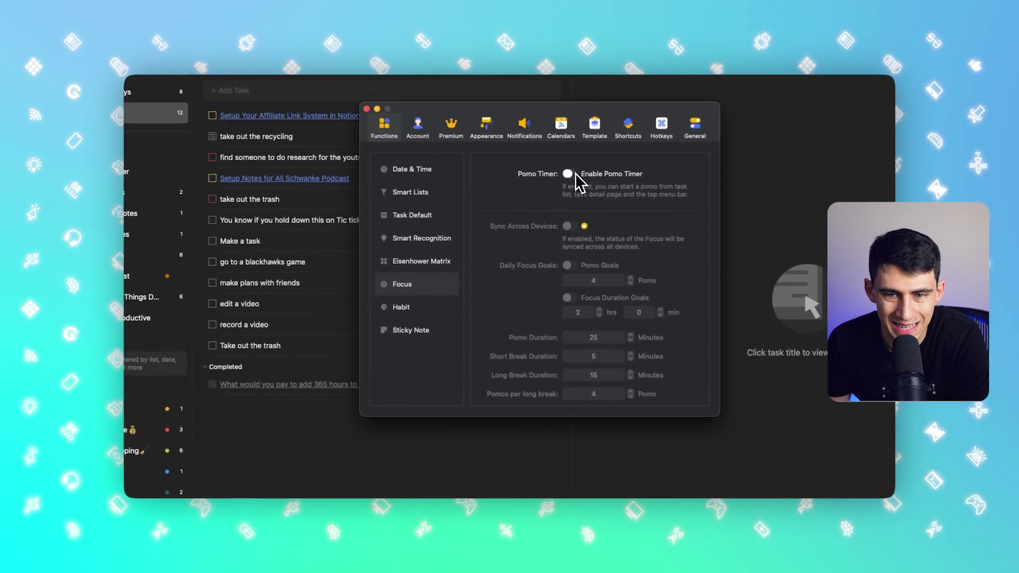
left_click(571, 174)
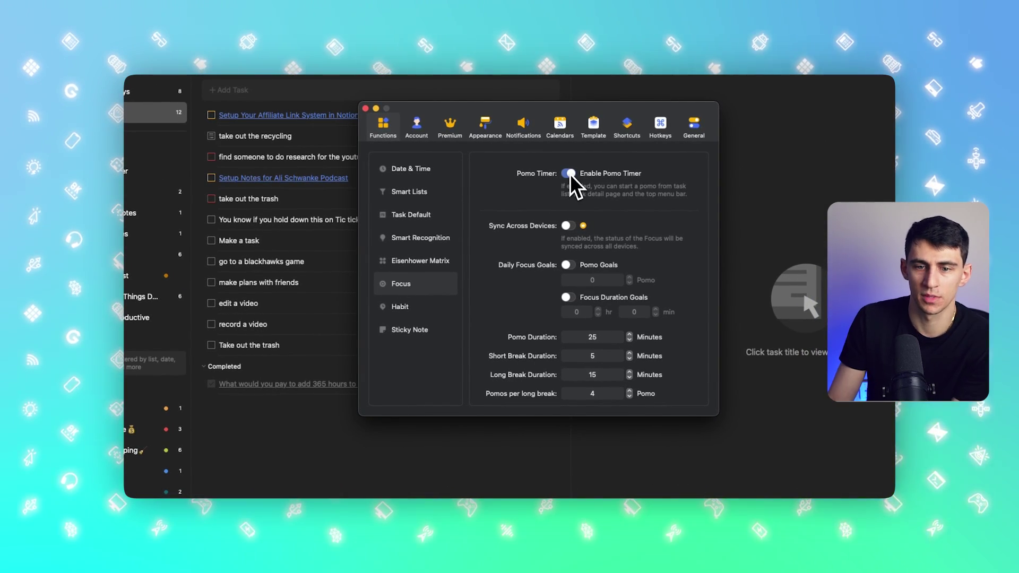
left_click(570, 227)
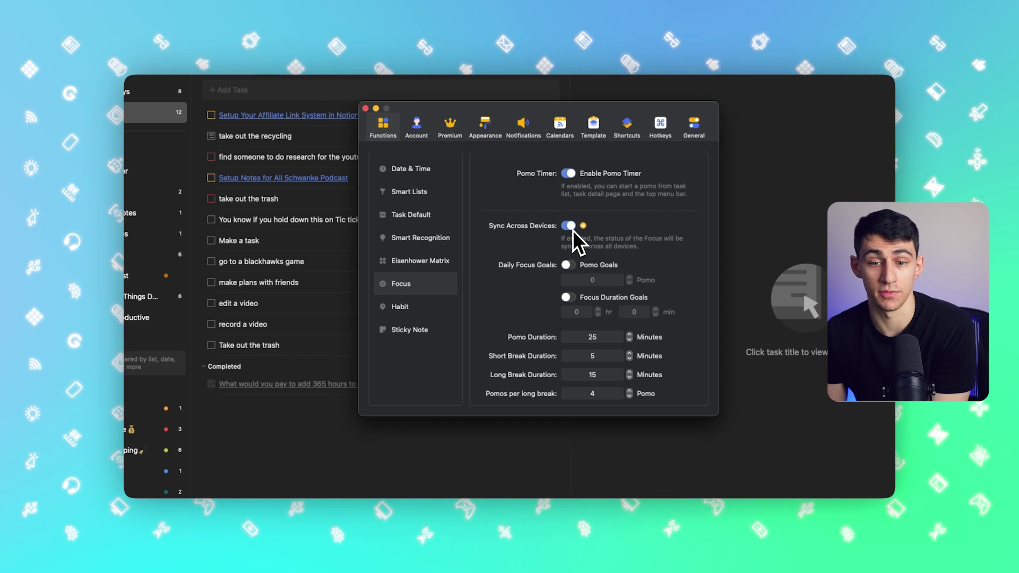
left_click(365, 108)
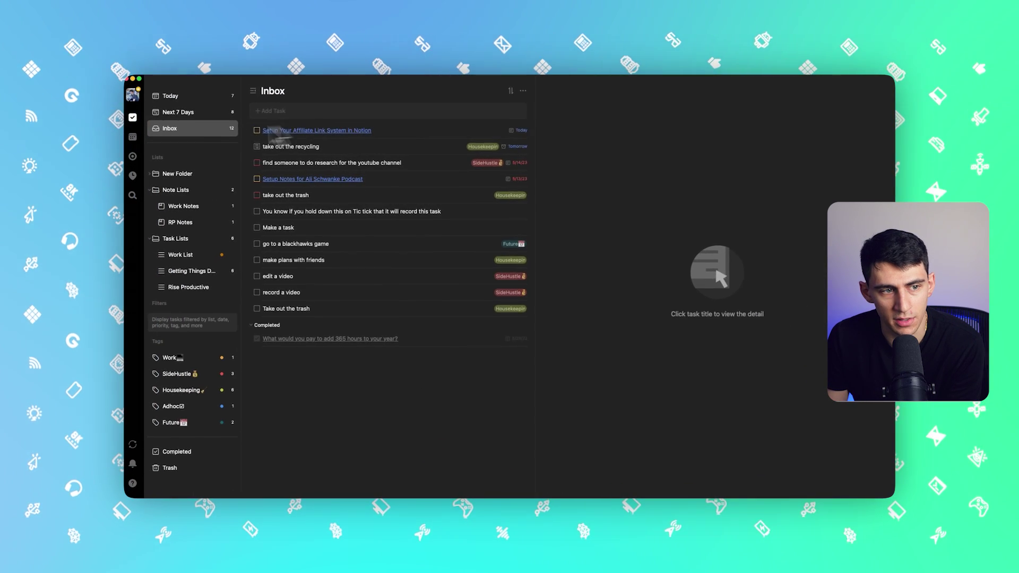
left_click(135, 157)
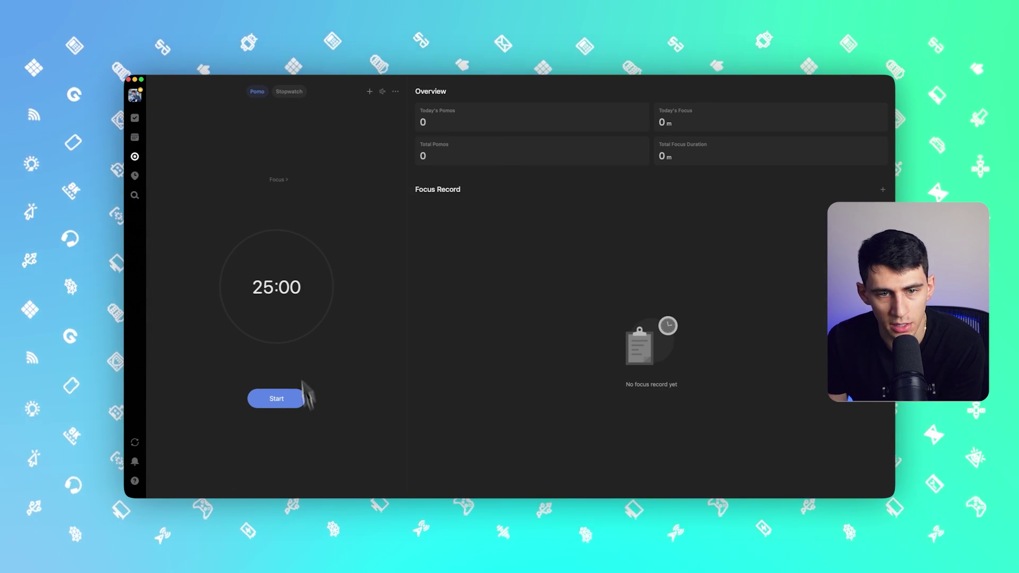
left_click(276, 396)
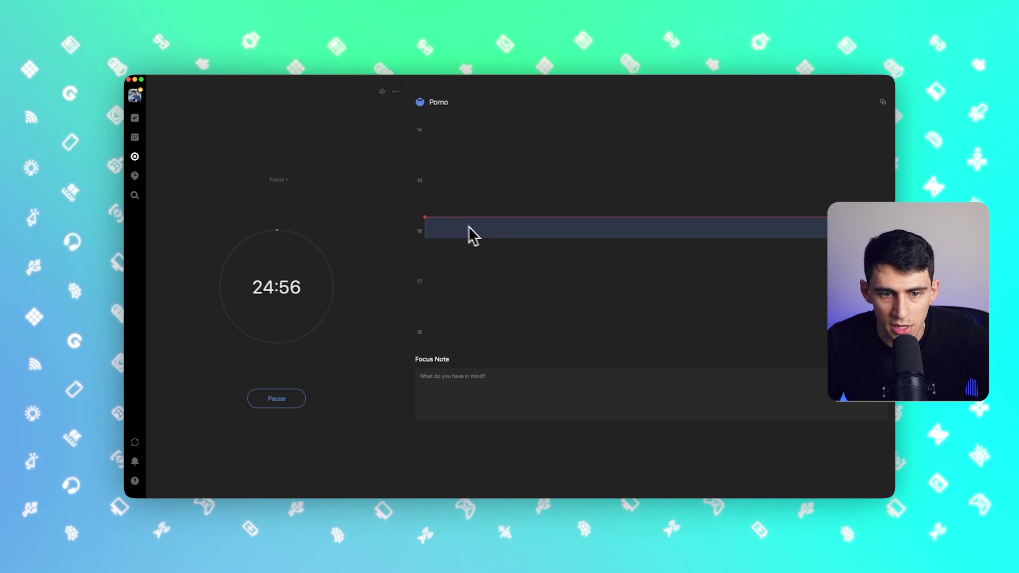
left_click(276, 398)
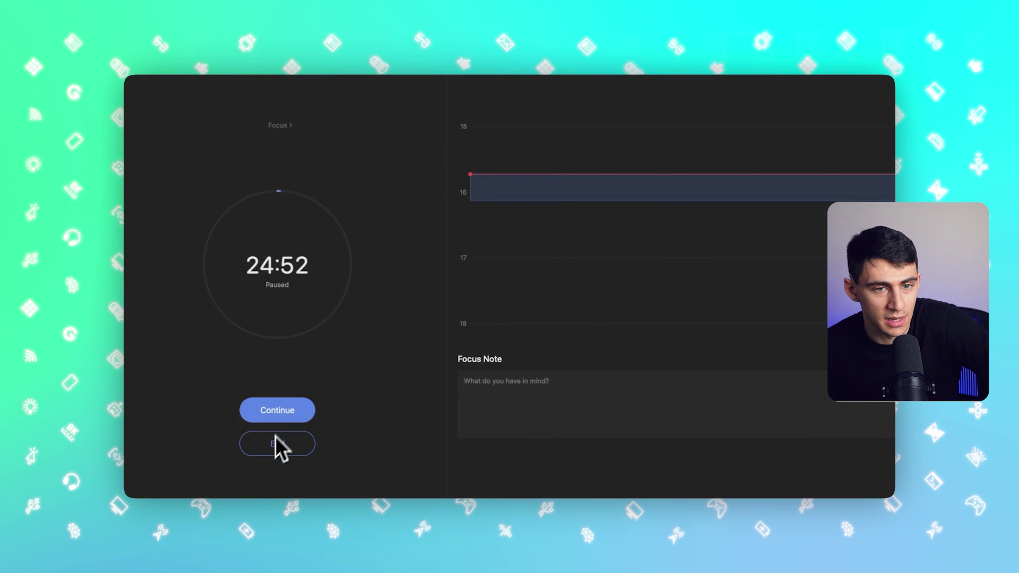
left_click(275, 438)
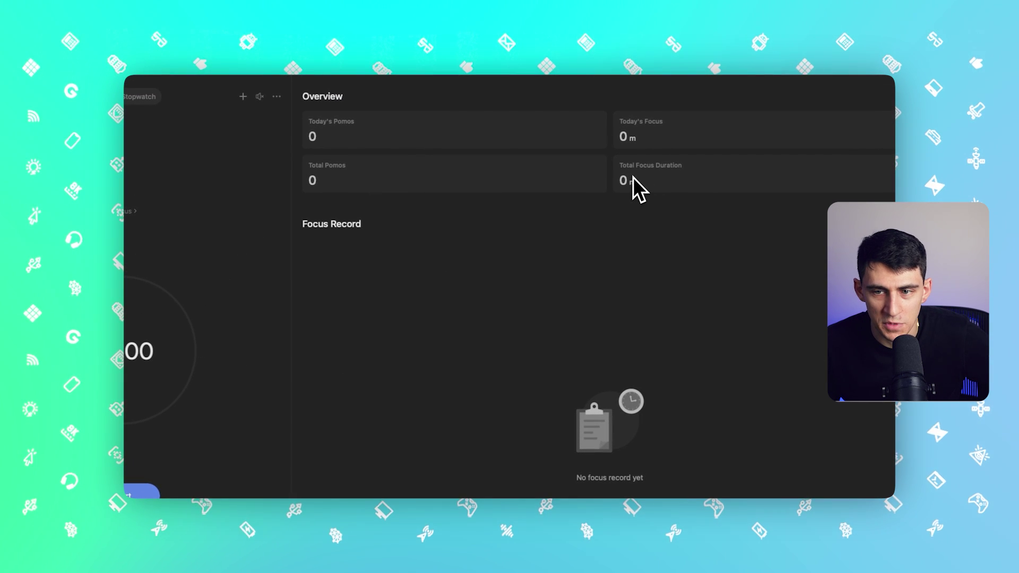
left_click(764, 202)
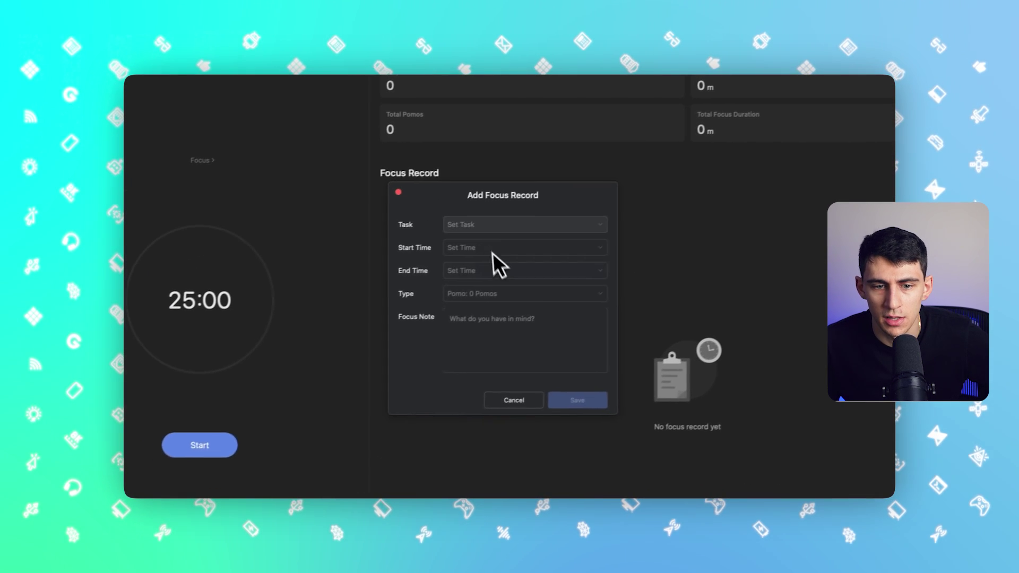
left_click(495, 230)
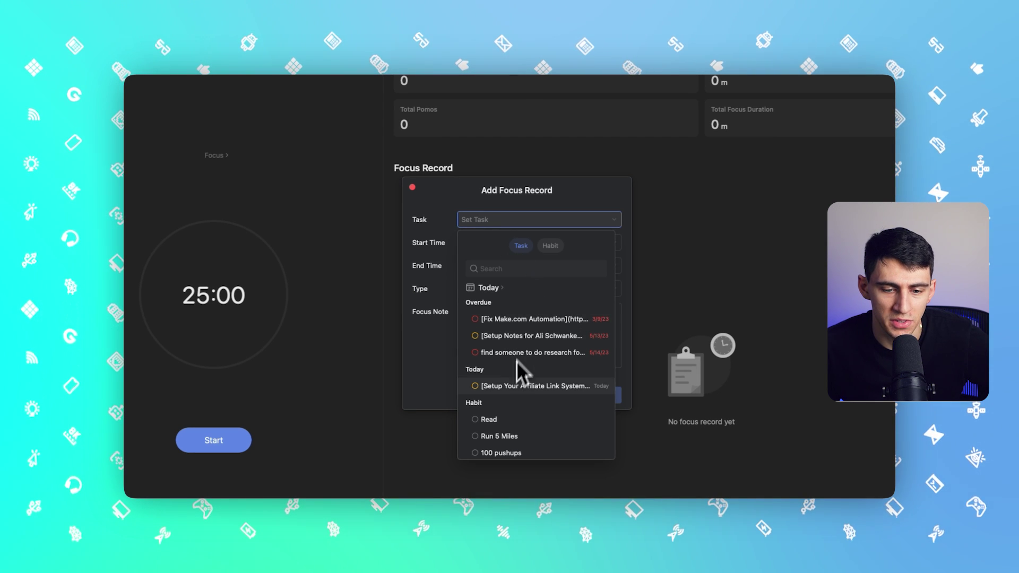
left_click(426, 329)
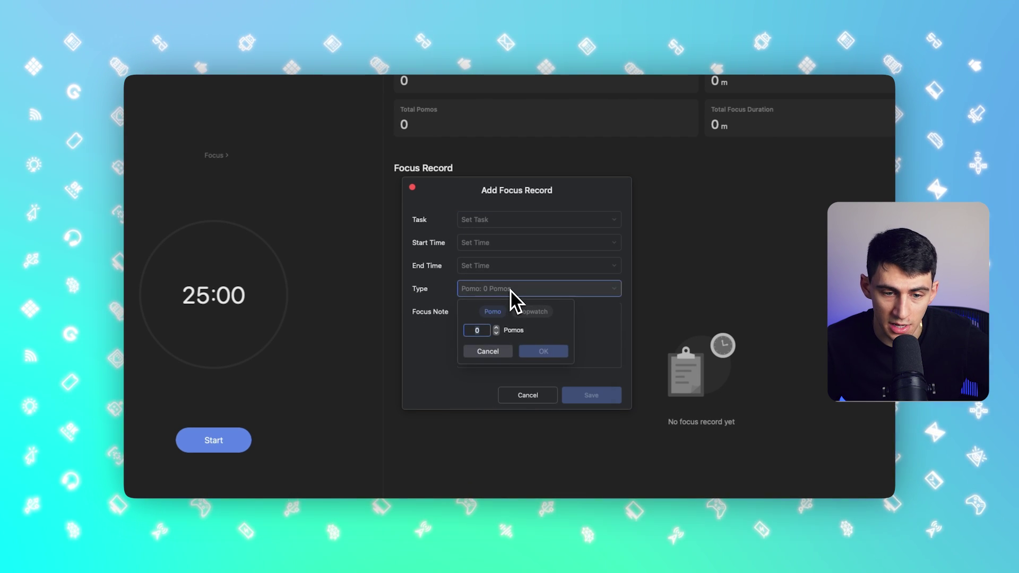
left_click(460, 242)
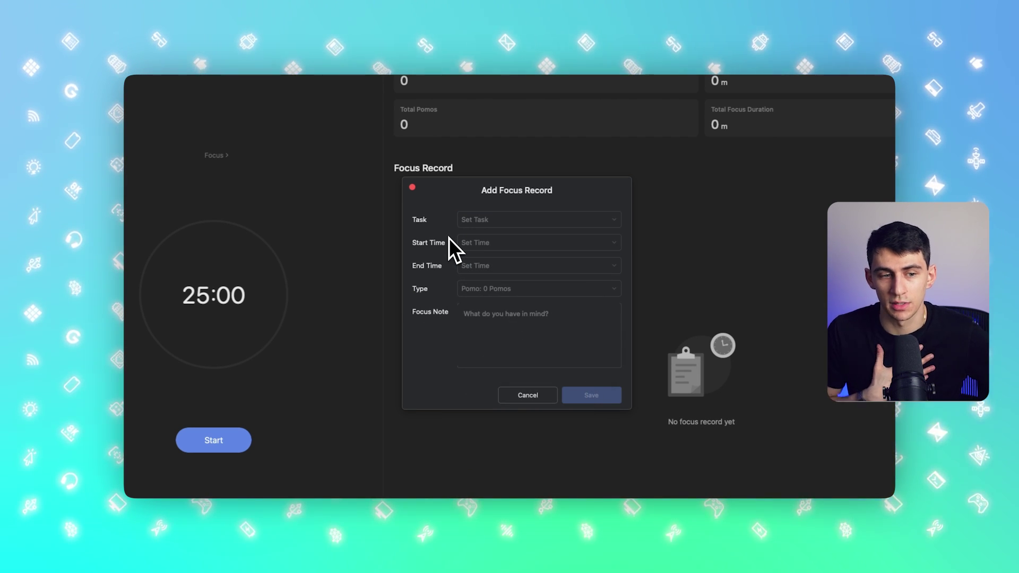
left_click(499, 398)
Step: Start the focus timer in Stopwatch mode and pick Campfire as the background sound
left_click(306, 97)
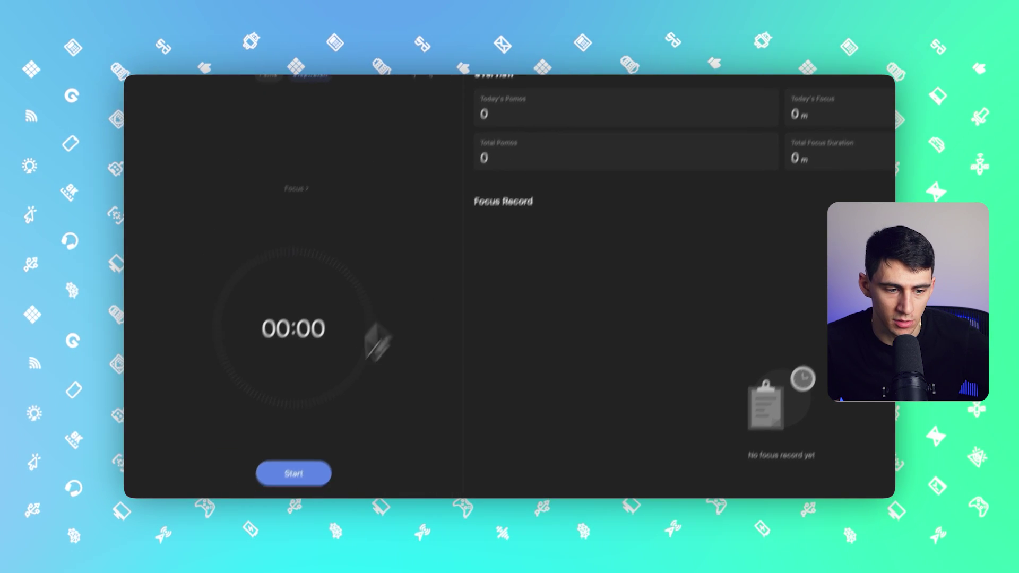
left_click(306, 417)
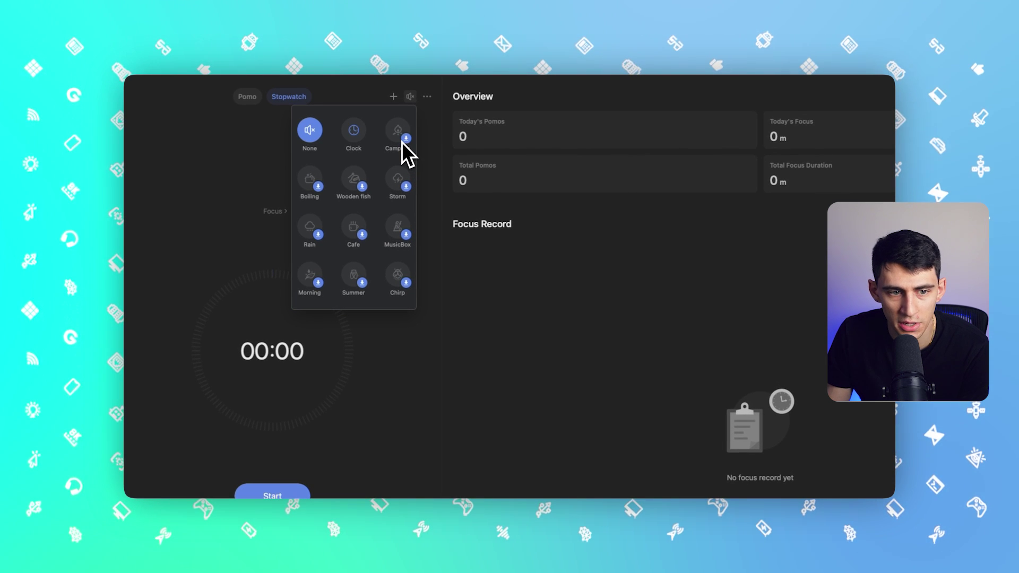
left_click(402, 143)
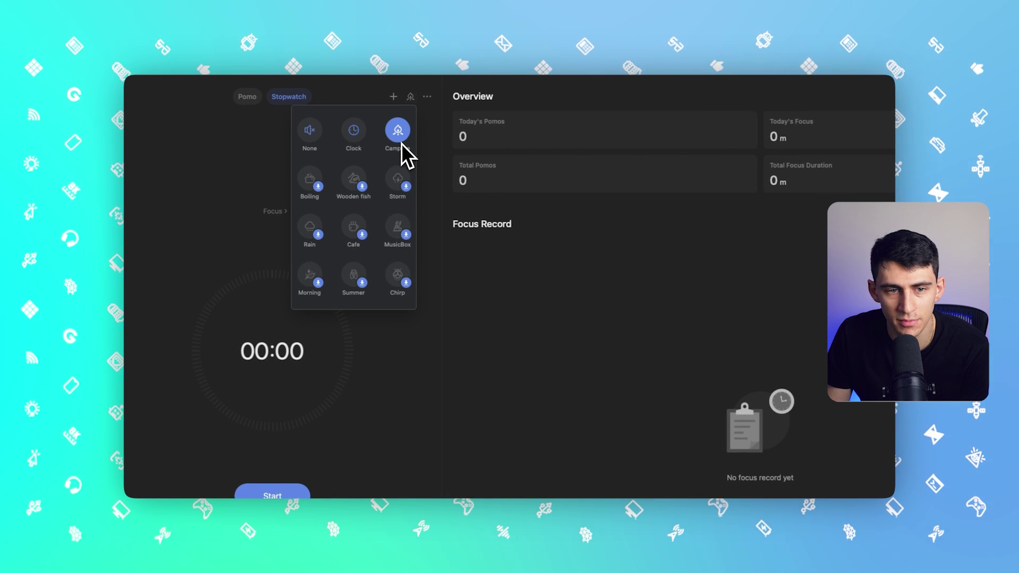